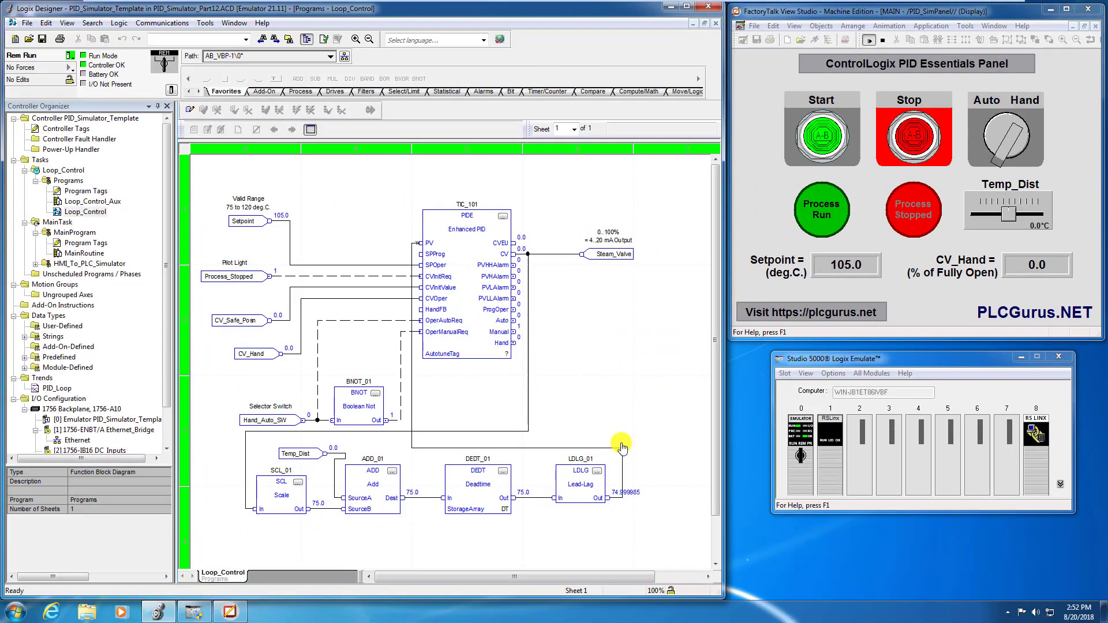
Review the settings of the DEDT_01 deadtime, LDLG_01 lead-lag and TIC_101 PIDE blocks without changing them.
click(502, 474)
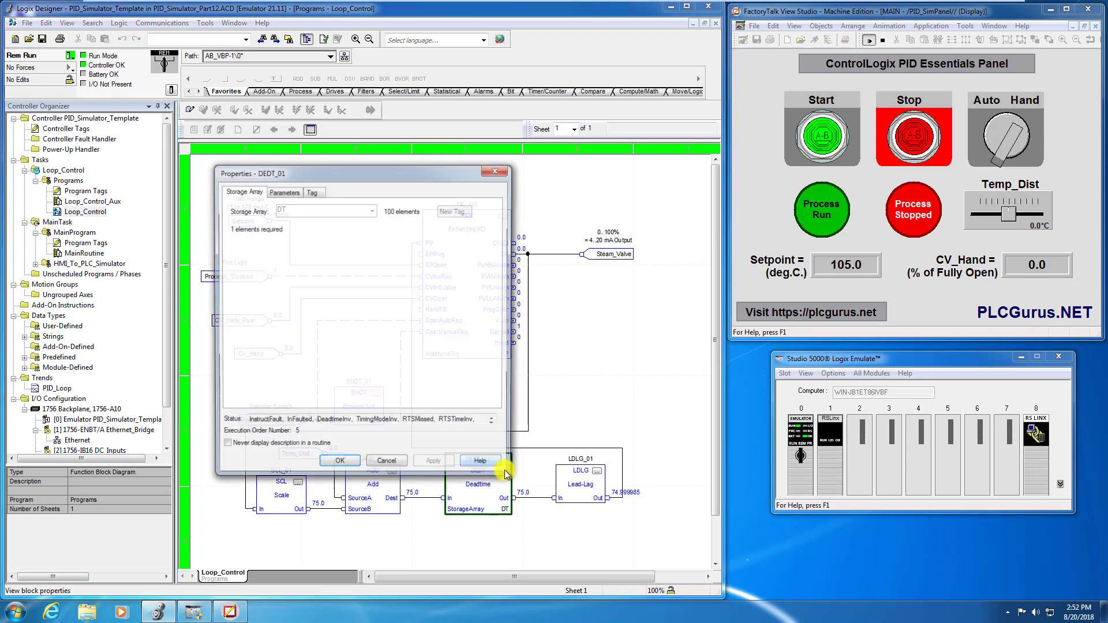
click(282, 191)
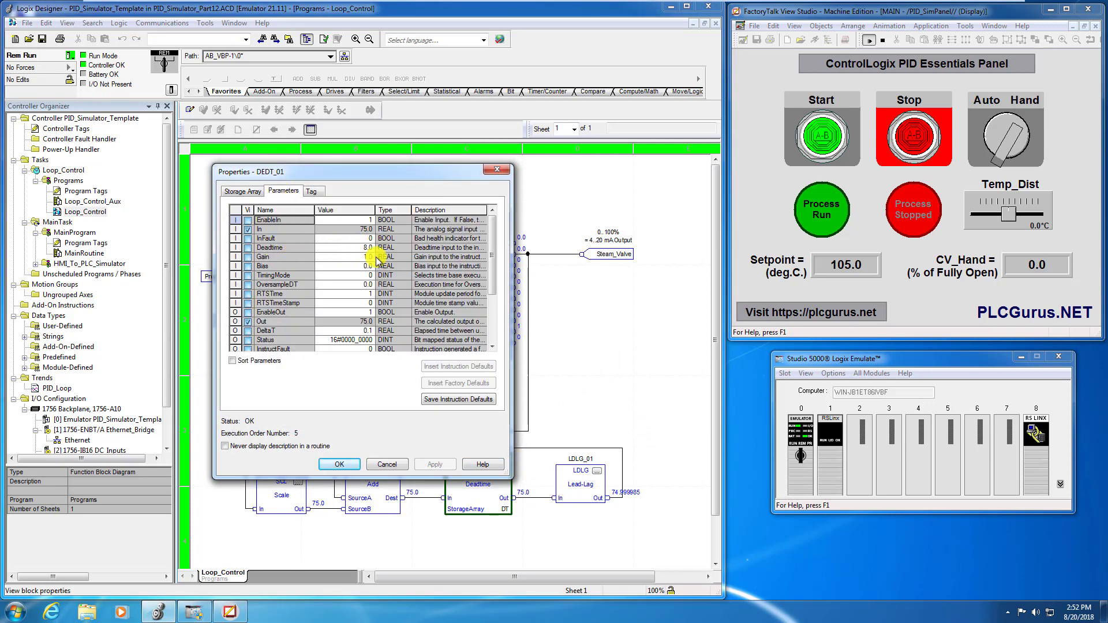
click(385, 465)
click(597, 471)
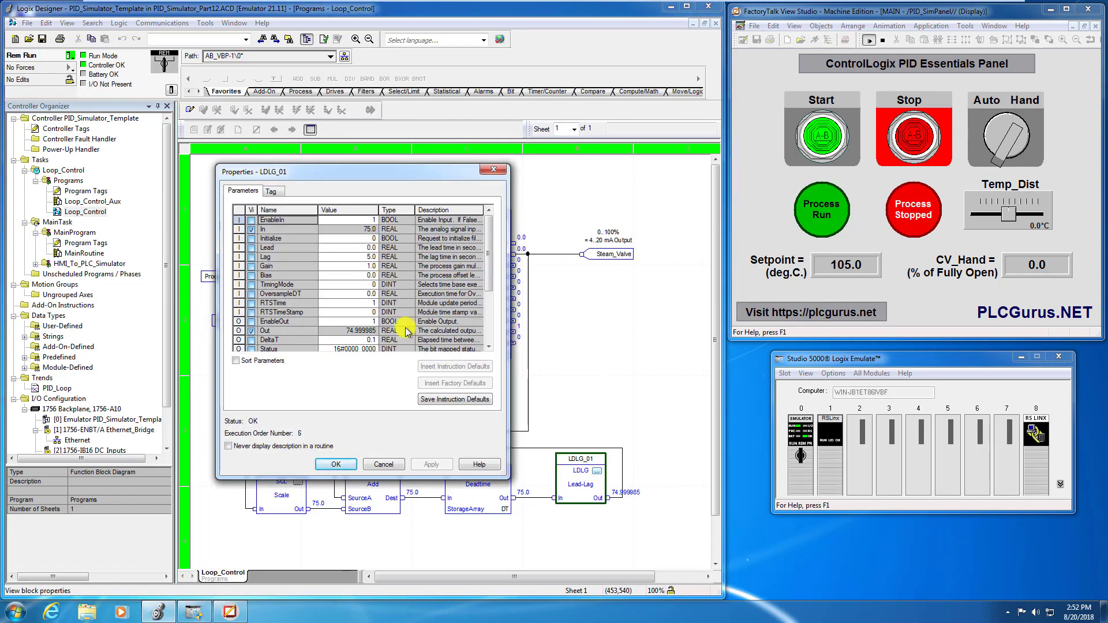
click(383, 465)
click(503, 216)
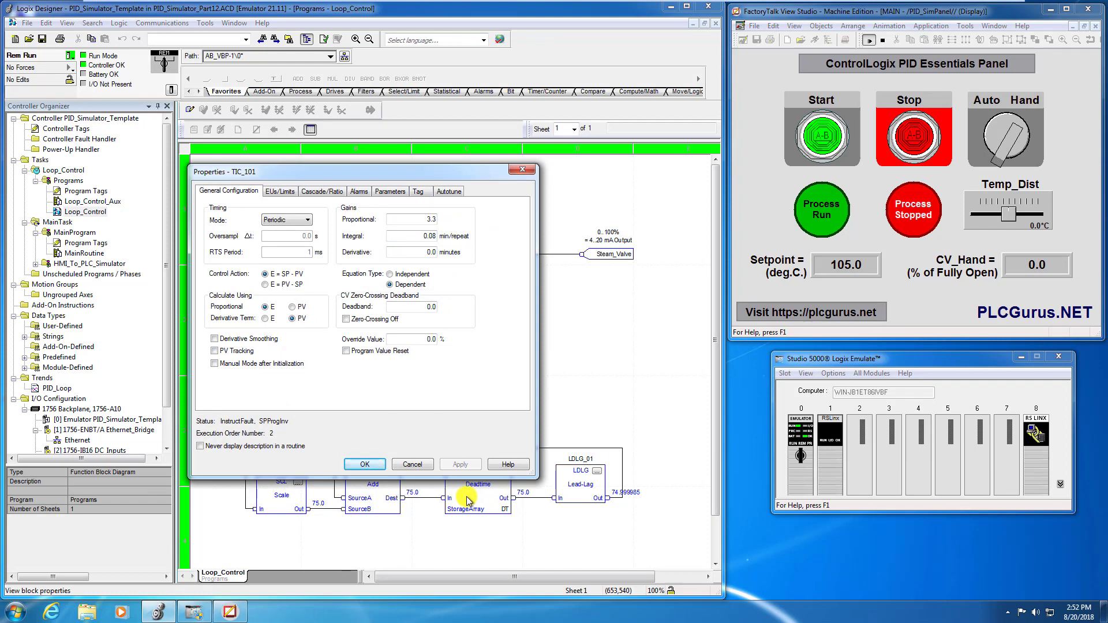
key(Escape)
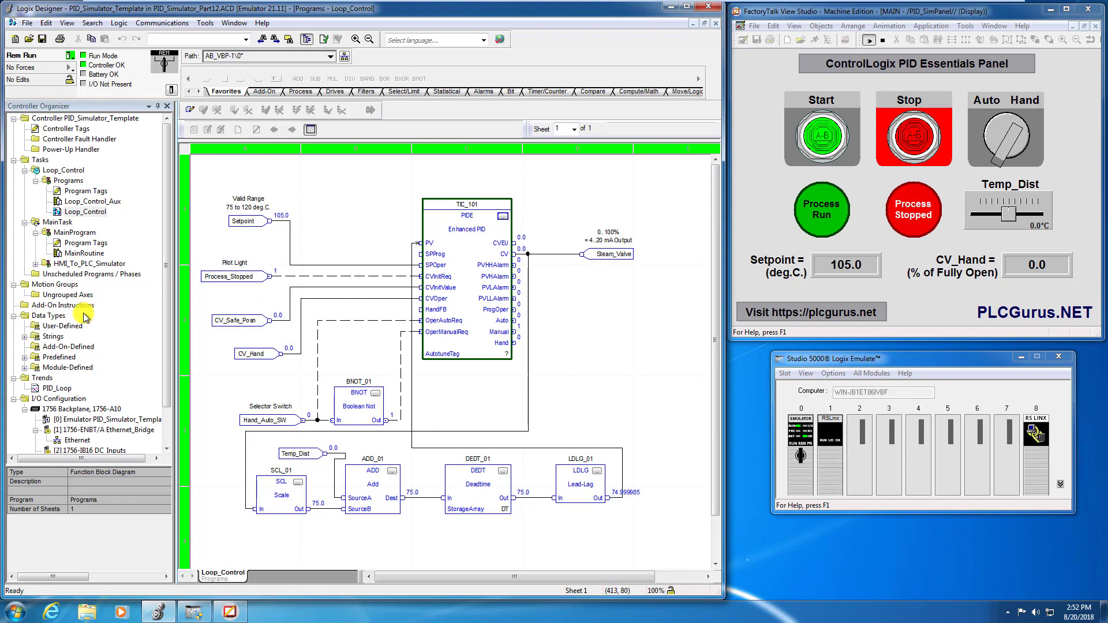
Start logging on the PID_Loop trend and start the process from the operator panel.
double_click(56, 389)
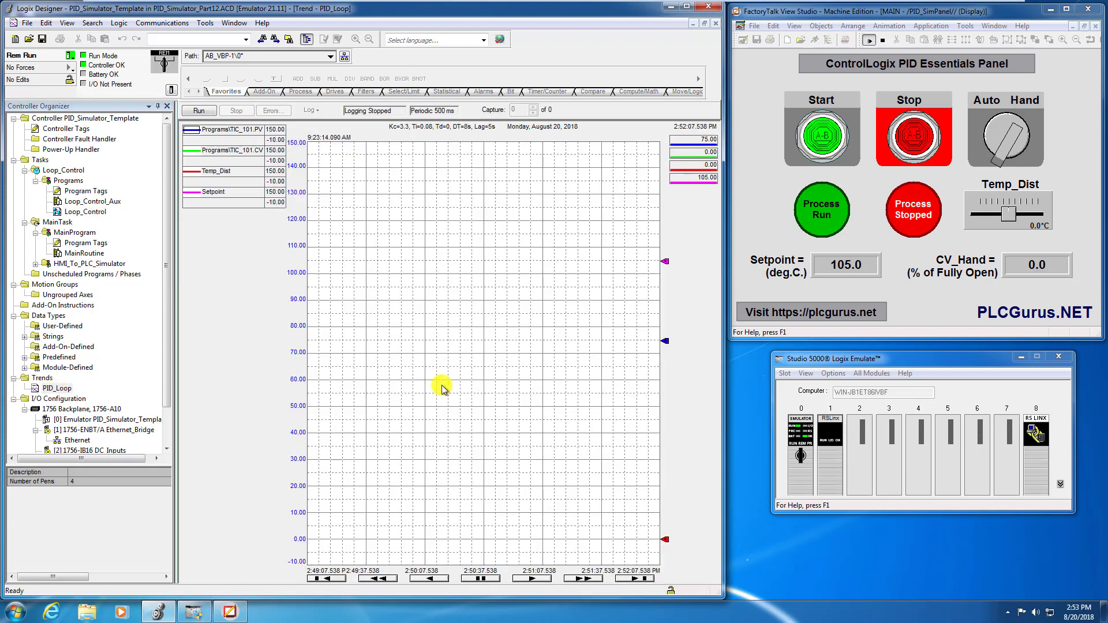
click(208, 110)
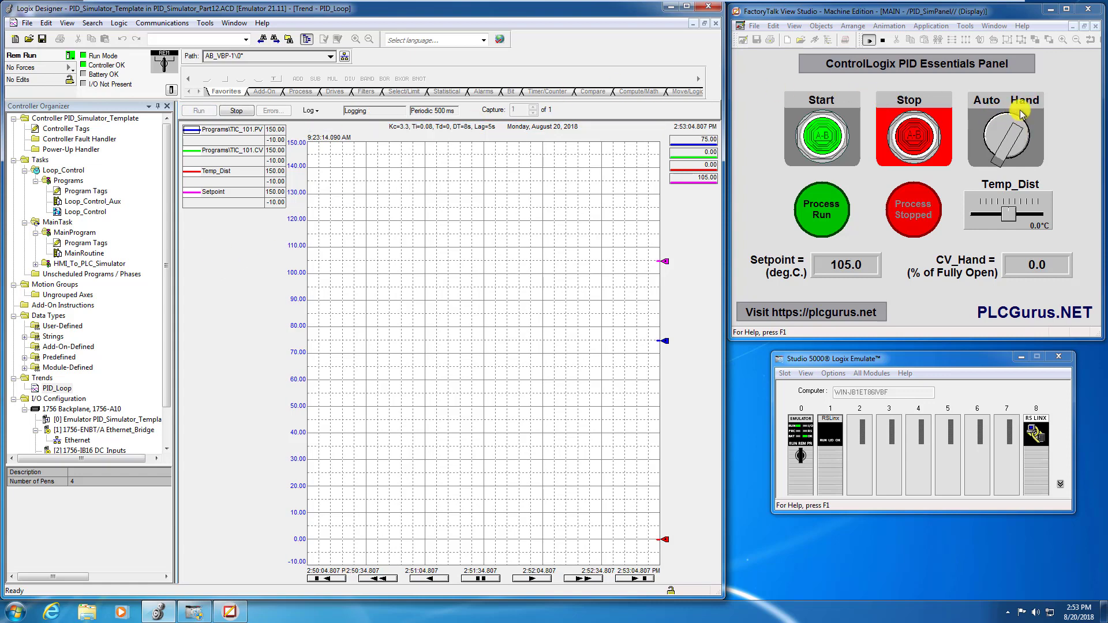
click(831, 143)
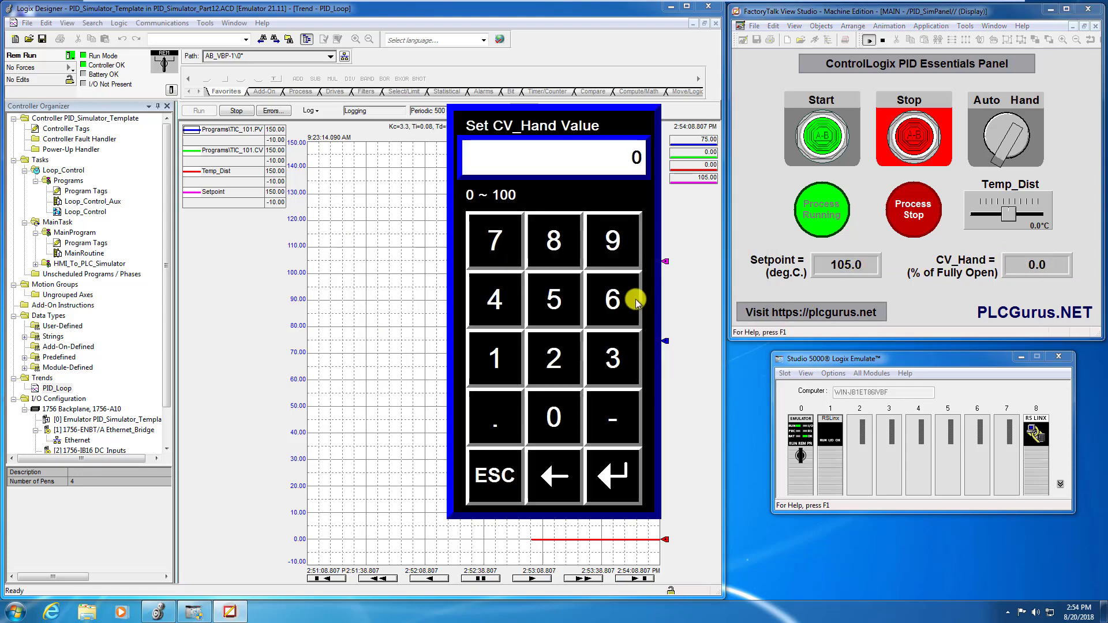
Set the CV_Hand value to 66.7 percent on the operator panel.
click(634, 299)
click(633, 299)
click(497, 416)
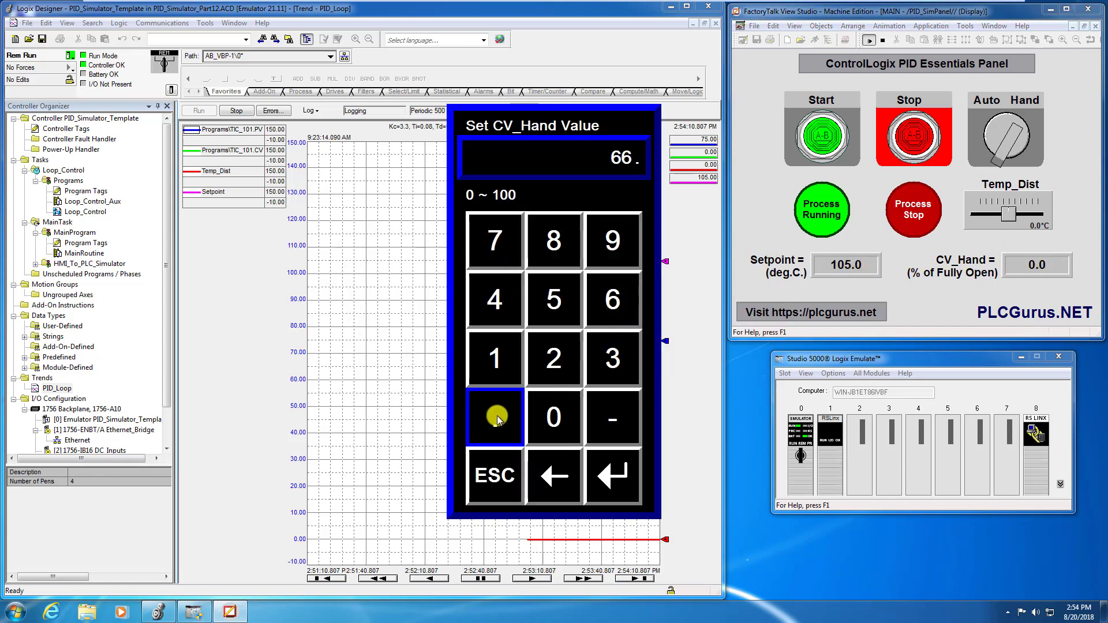
click(495, 240)
click(612, 474)
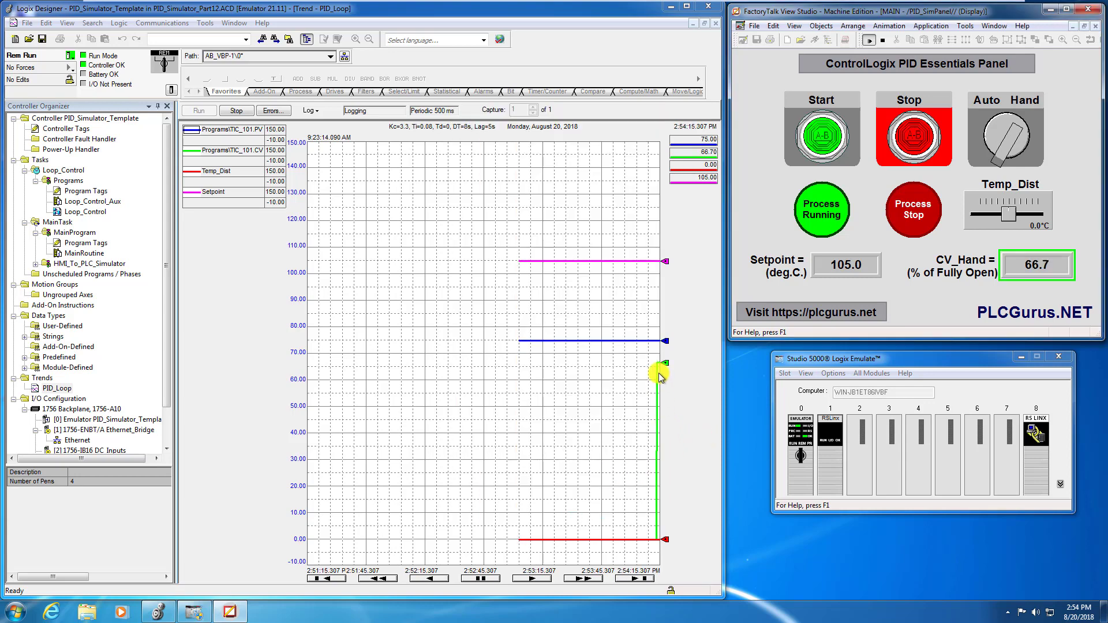
Watch the trend until PV settles at the setpoint, and switch the loop from Hand to Auto.
mouse_move(660, 369)
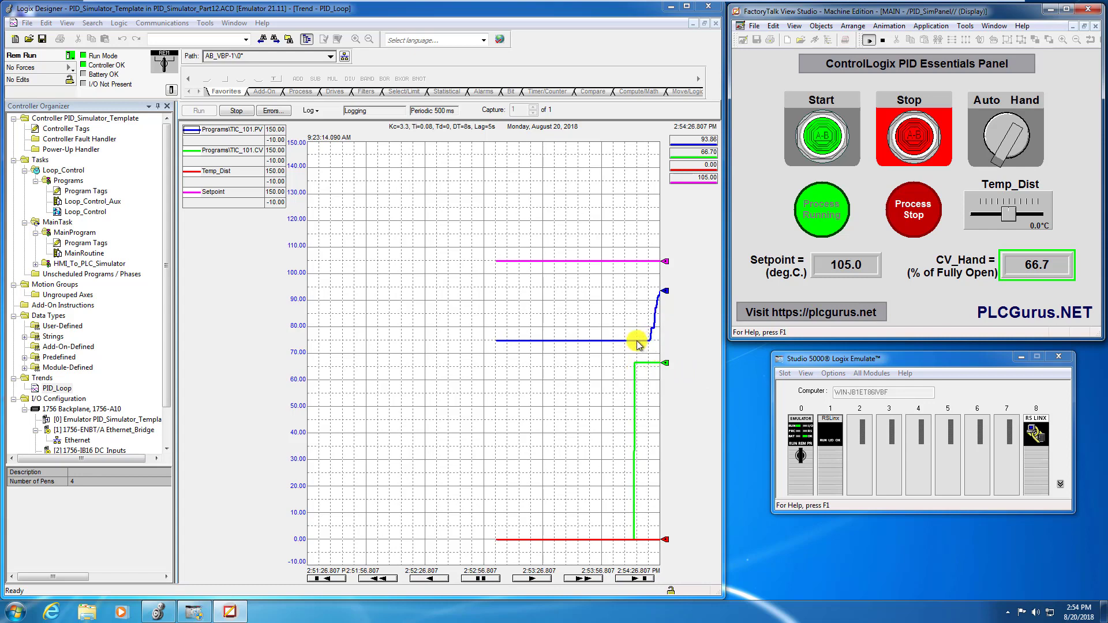
mouse_move(644, 343)
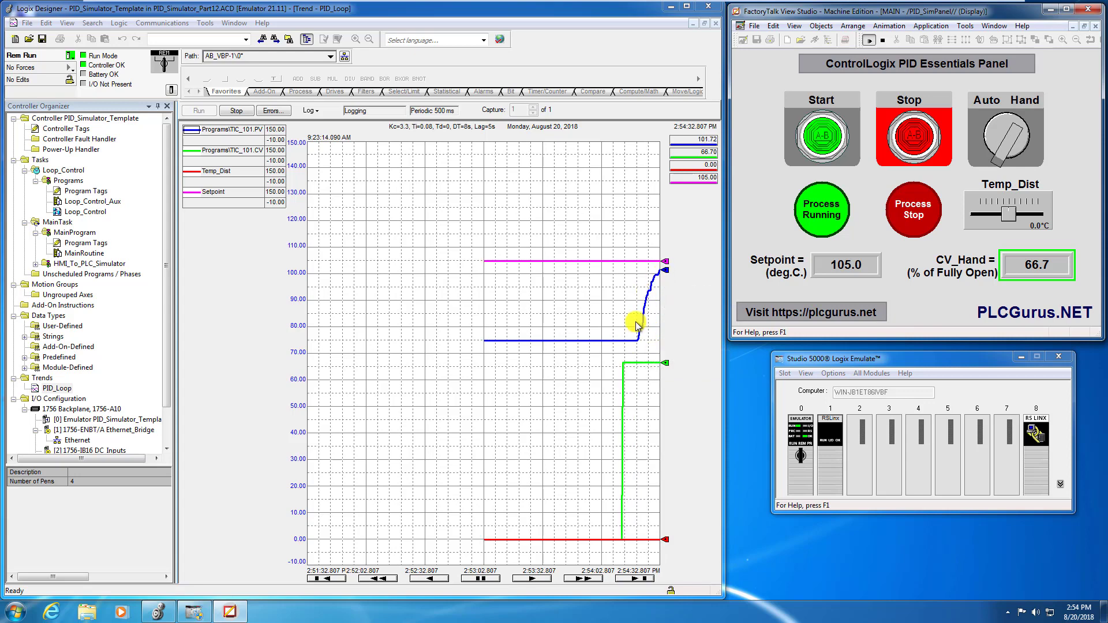
mouse_move(662, 270)
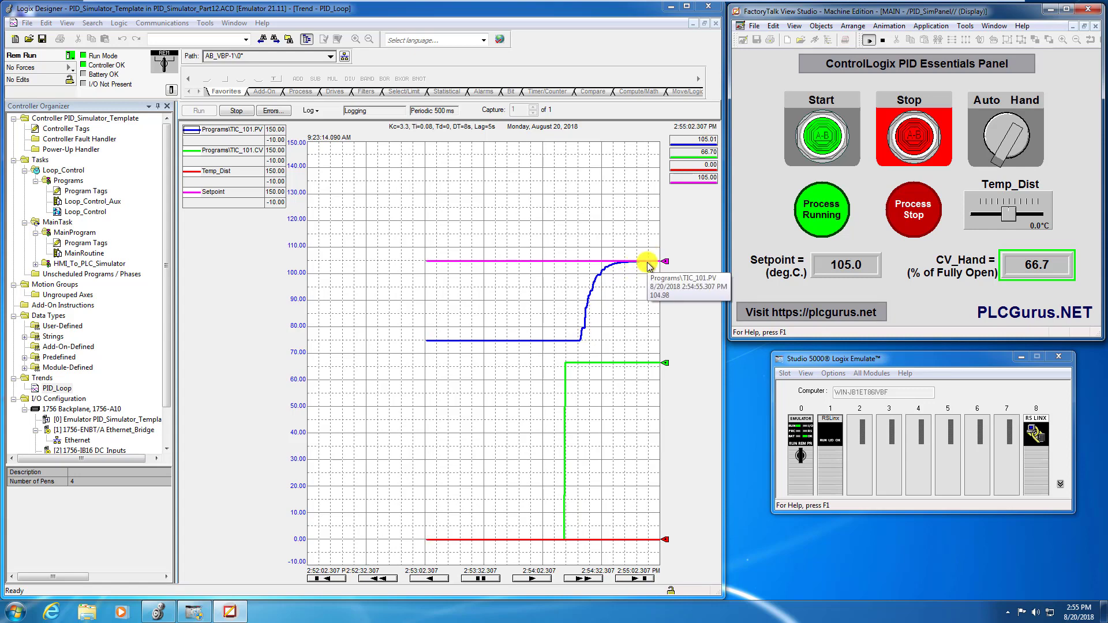
click(984, 105)
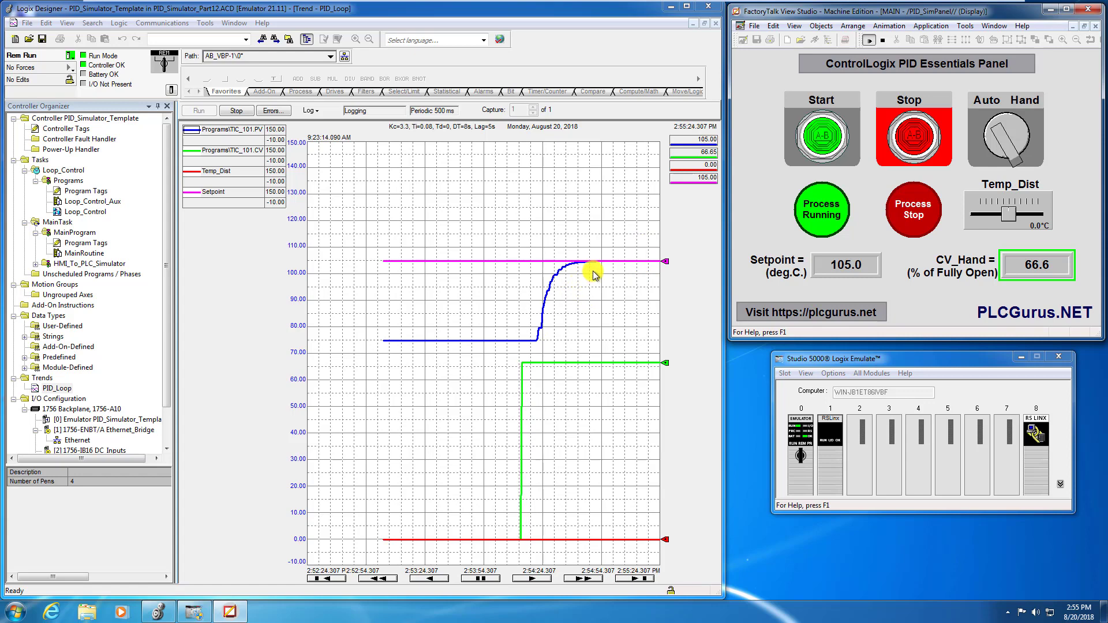
Apply a 10.0 °C Temp_Dist disturbance, observe the loop response on the trend, and stop the process.
mouse_move(653, 260)
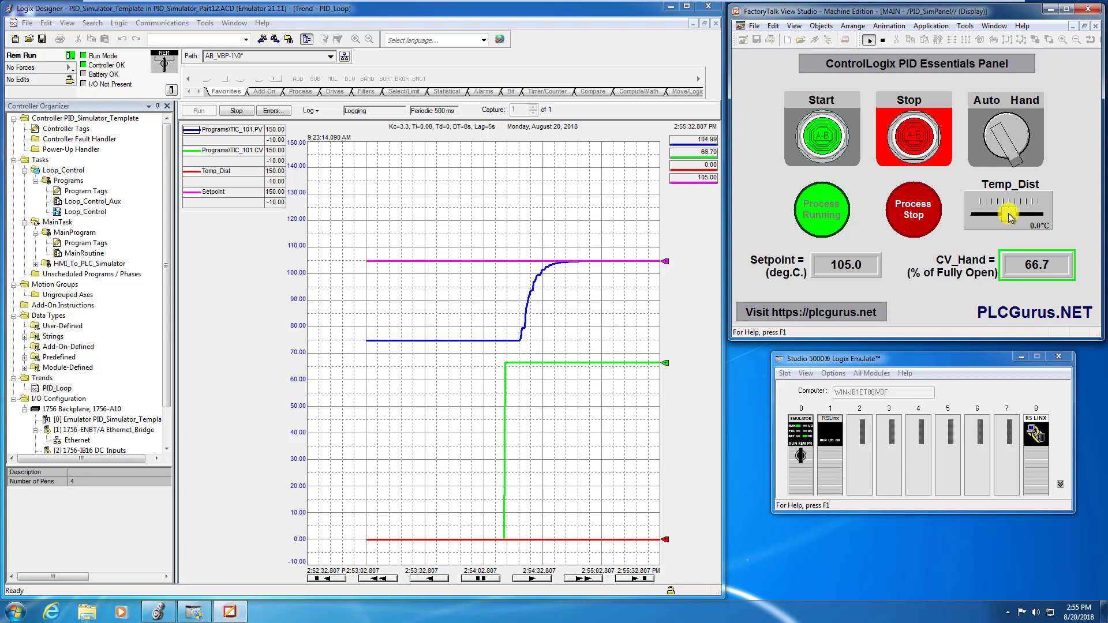
drag(1009, 214, 1047, 214)
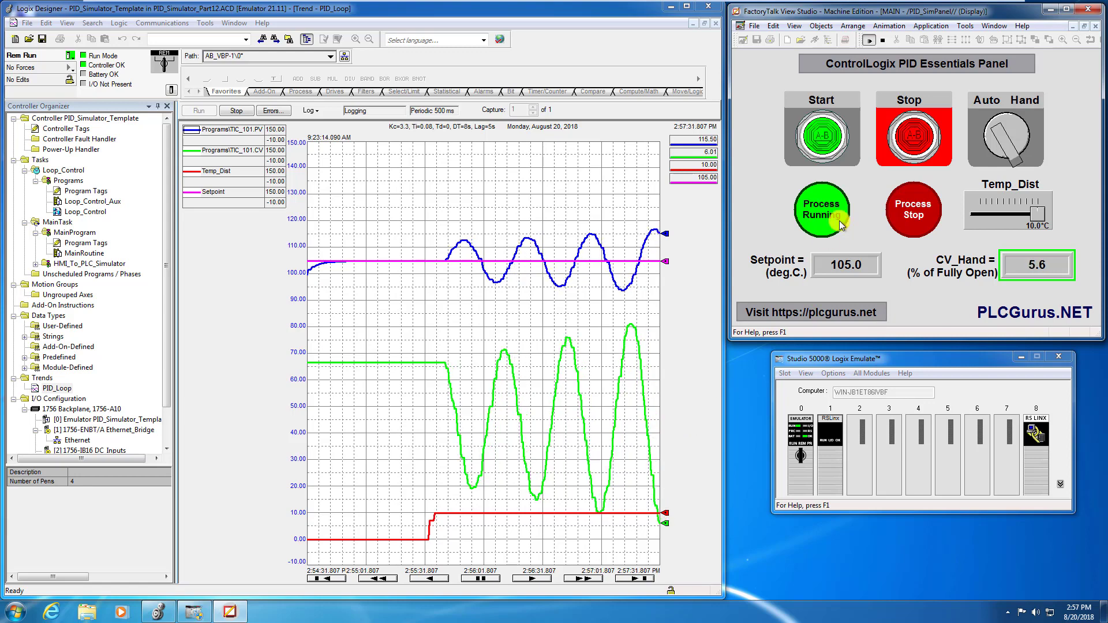
click(910, 144)
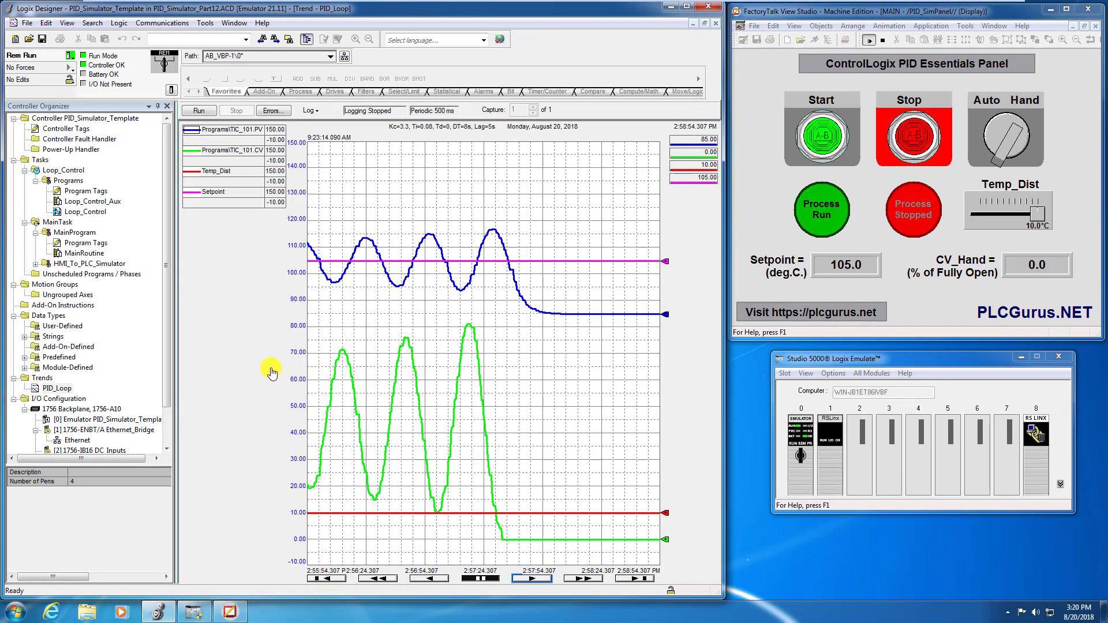
In the Loop_Control routine, create a controller-scoped PIDE_AUTOTUNE tag named AutoTune from TIC_101's AutotuneTag operand.
double_click(88, 212)
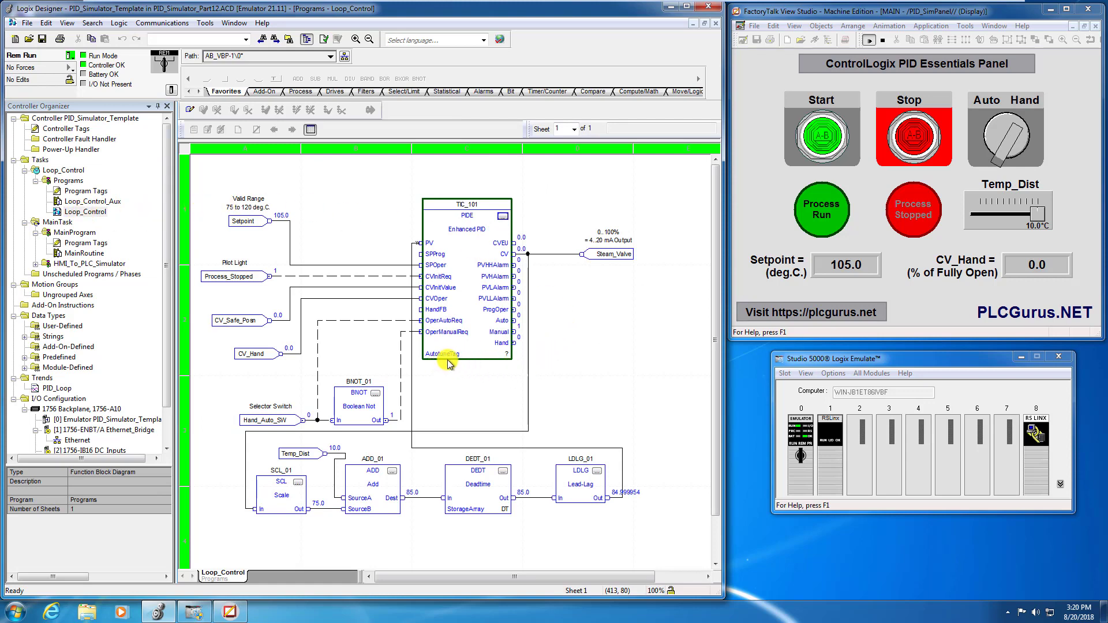
click(505, 359)
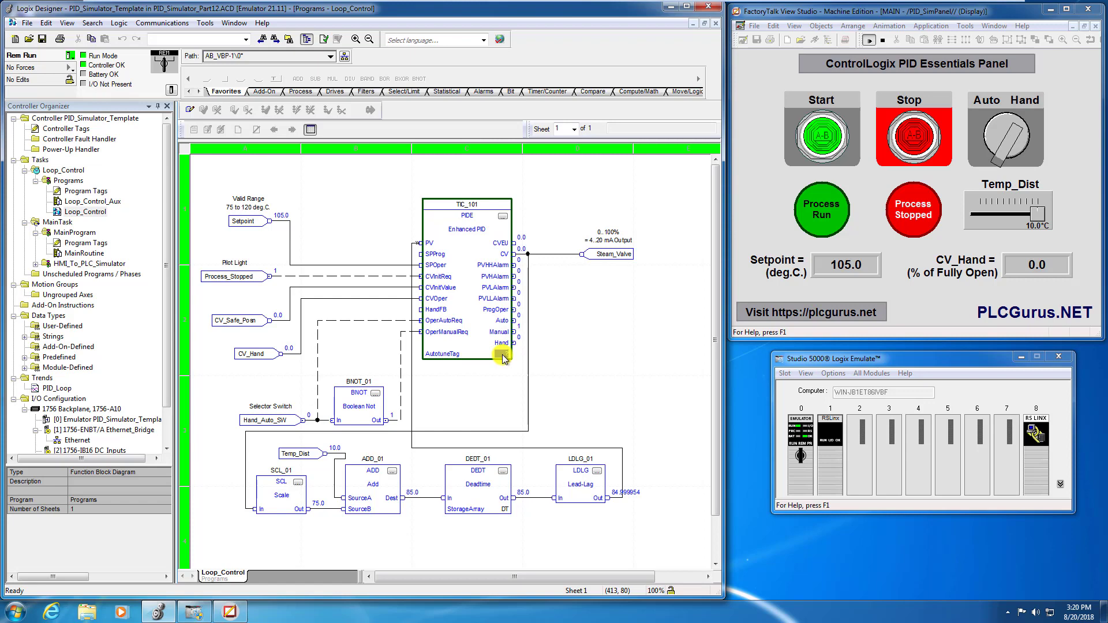
right_click(505, 358)
click(510, 356)
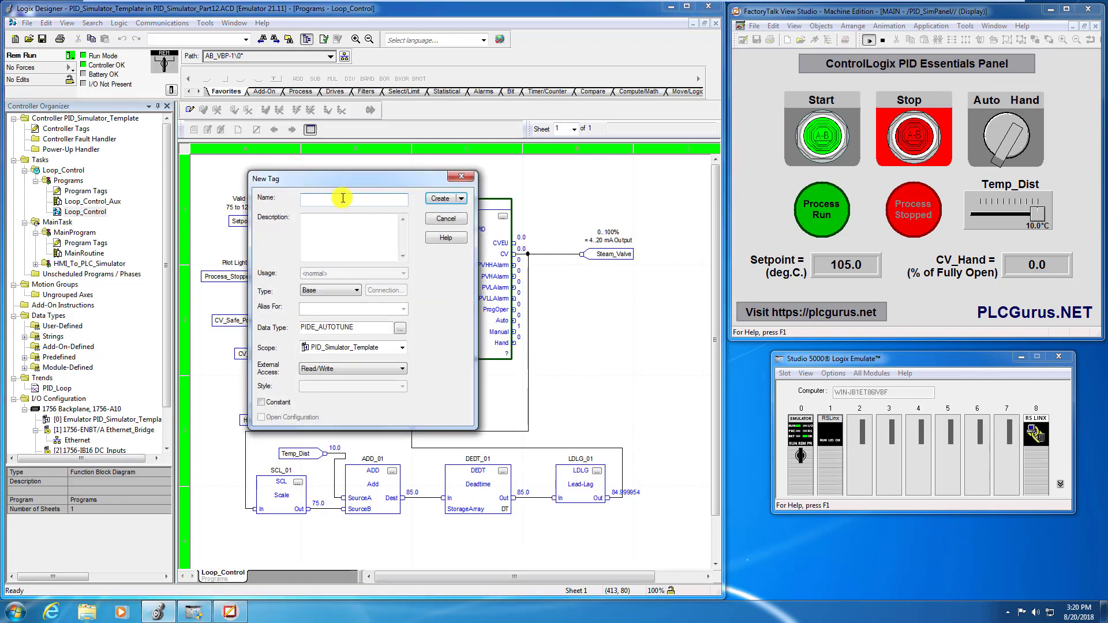
text(AutoTune)
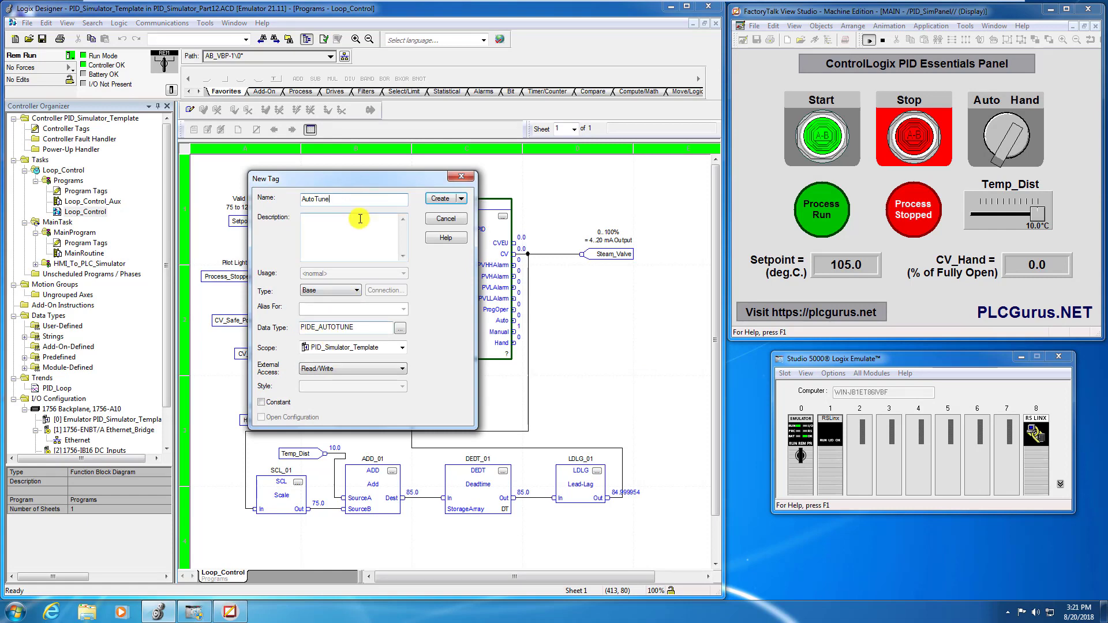
drag(365, 178, 298, 177)
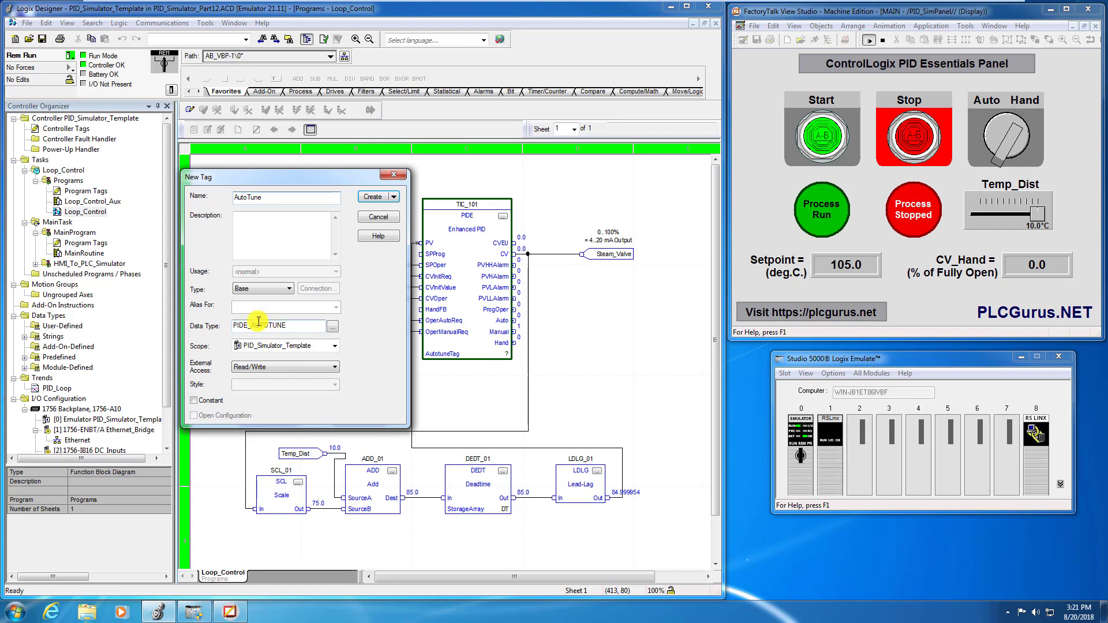
click(363, 199)
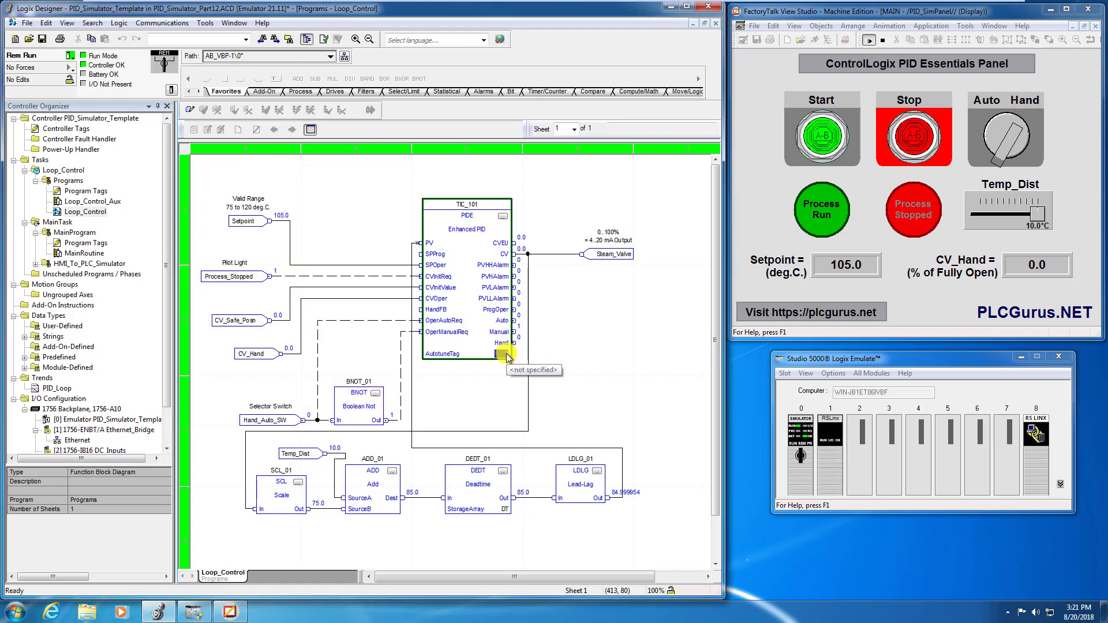
Start pending edits on the Loop_Control routine, assign AutoTune as TIC_101's AutotuneTag, and finalize the edits.
click(504, 354)
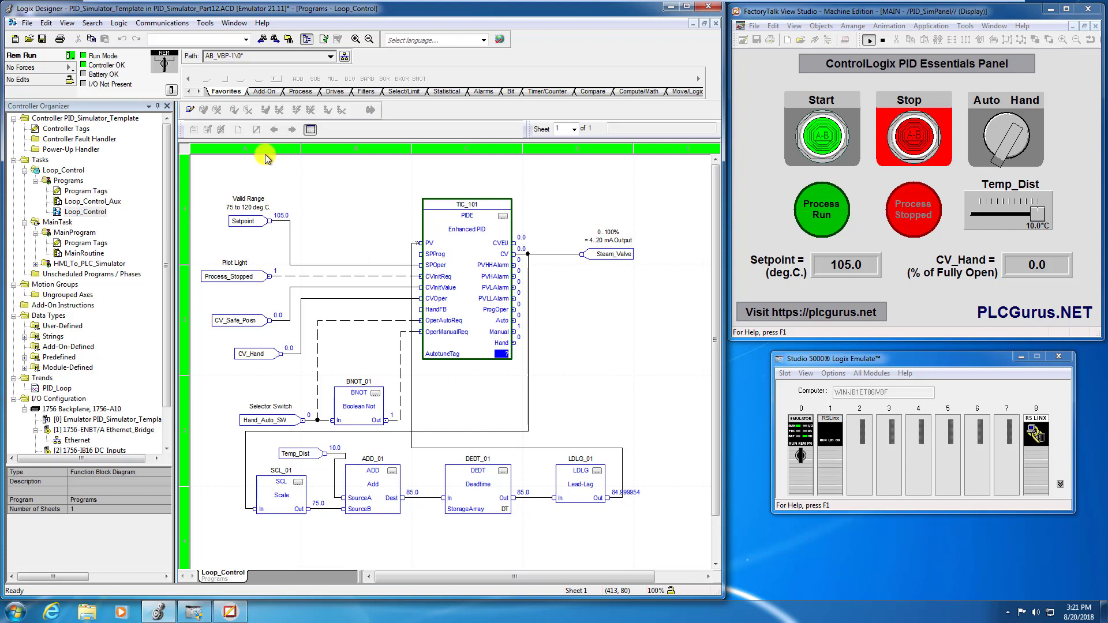
click(193, 110)
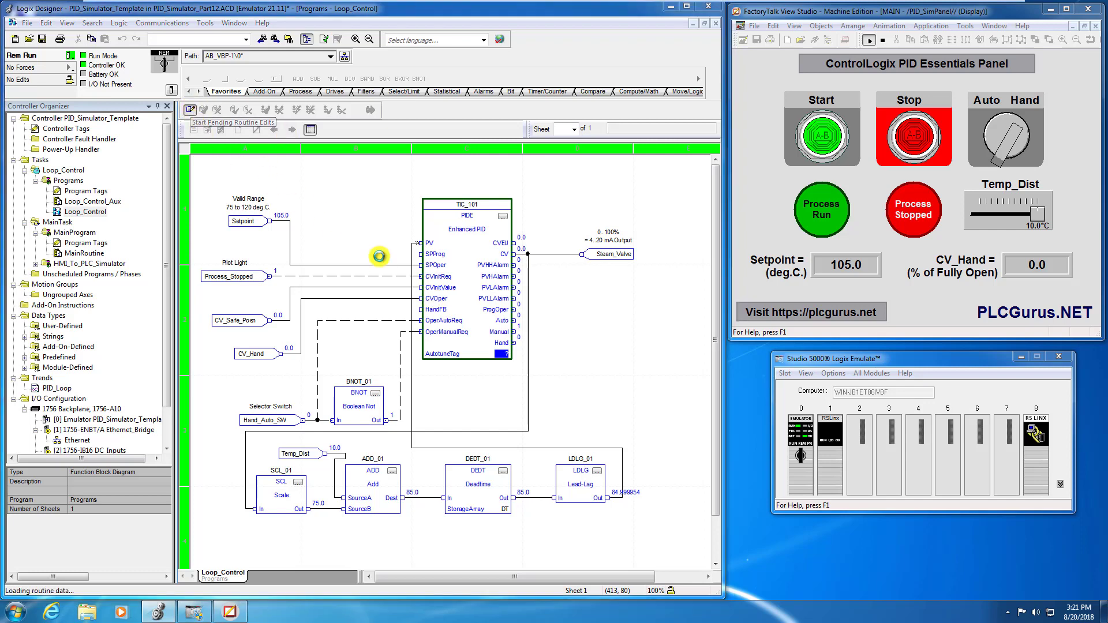
click(507, 355)
click(506, 354)
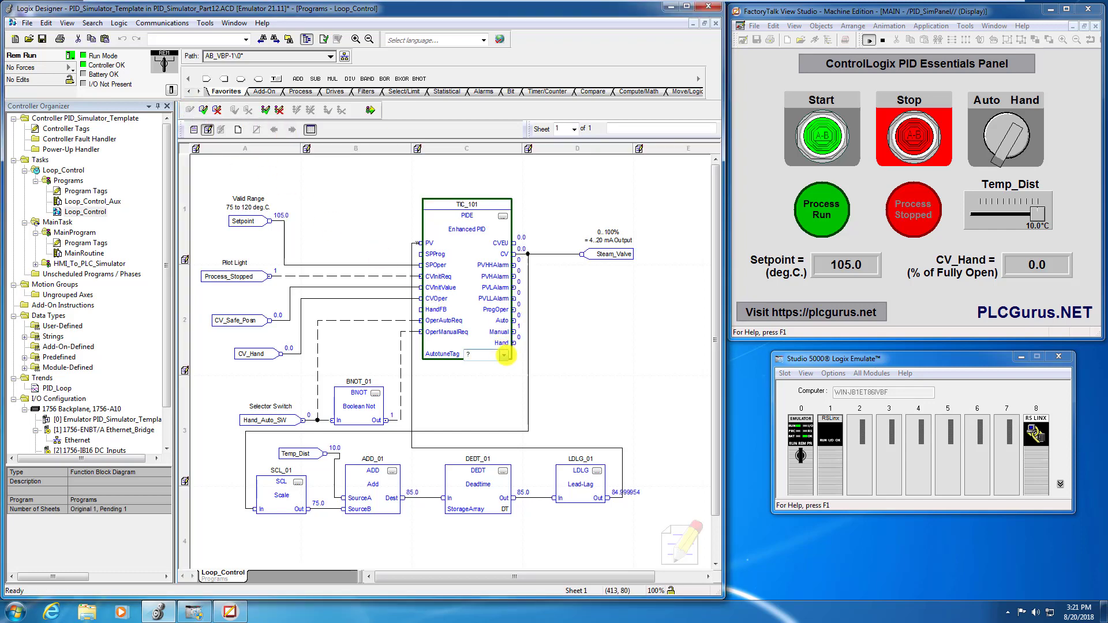
click(507, 396)
click(456, 390)
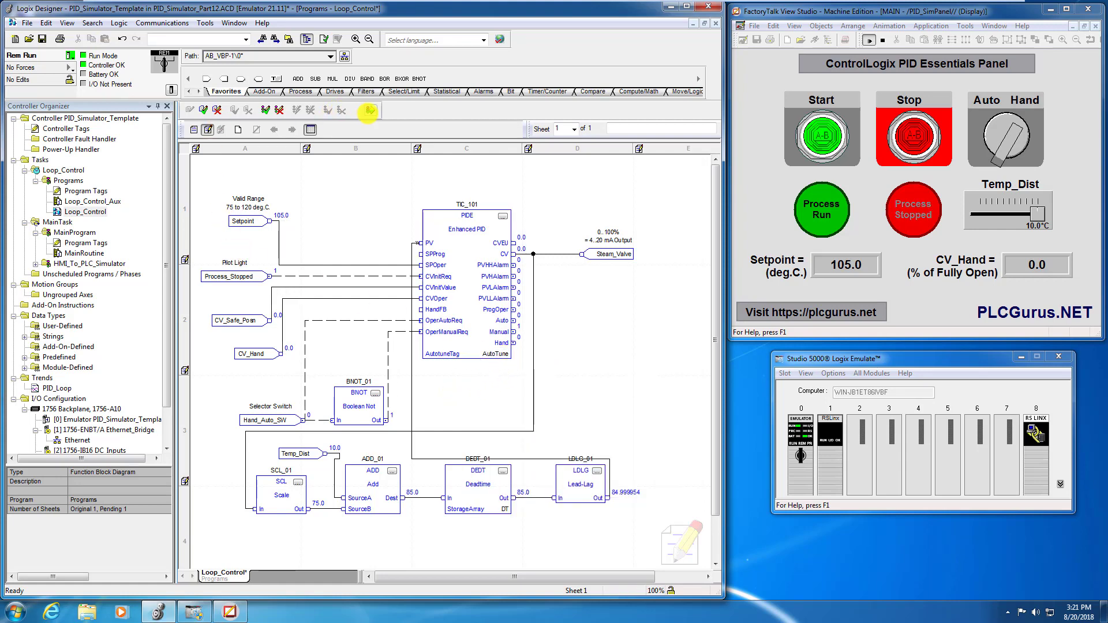
click(370, 109)
click(297, 434)
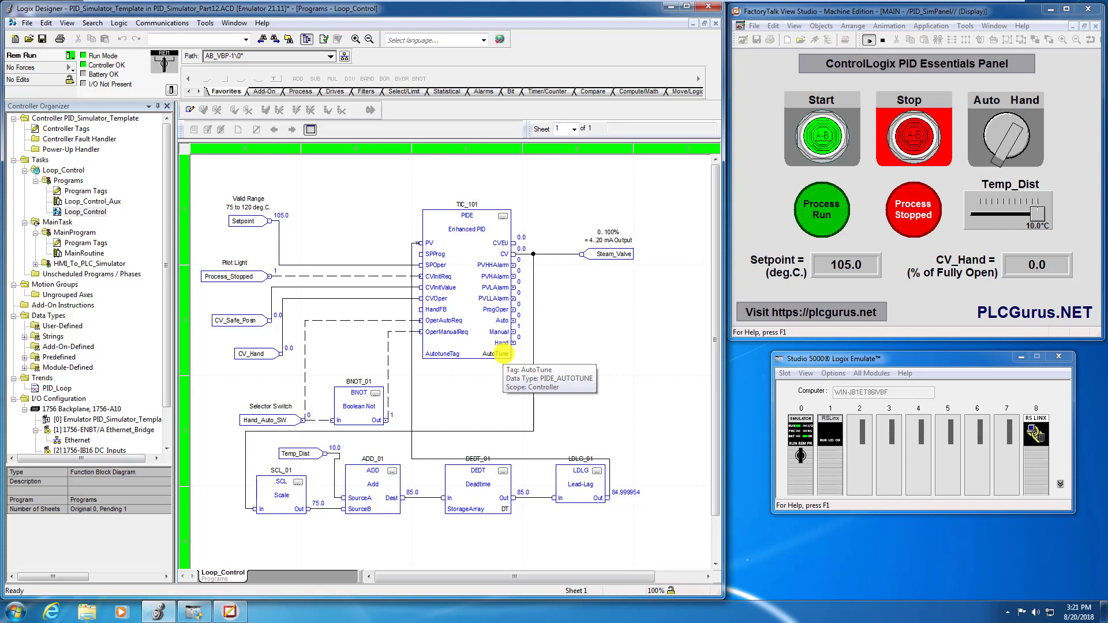
Acquire the AutoTune tag in TIC_101's autotune properties.
click(502, 216)
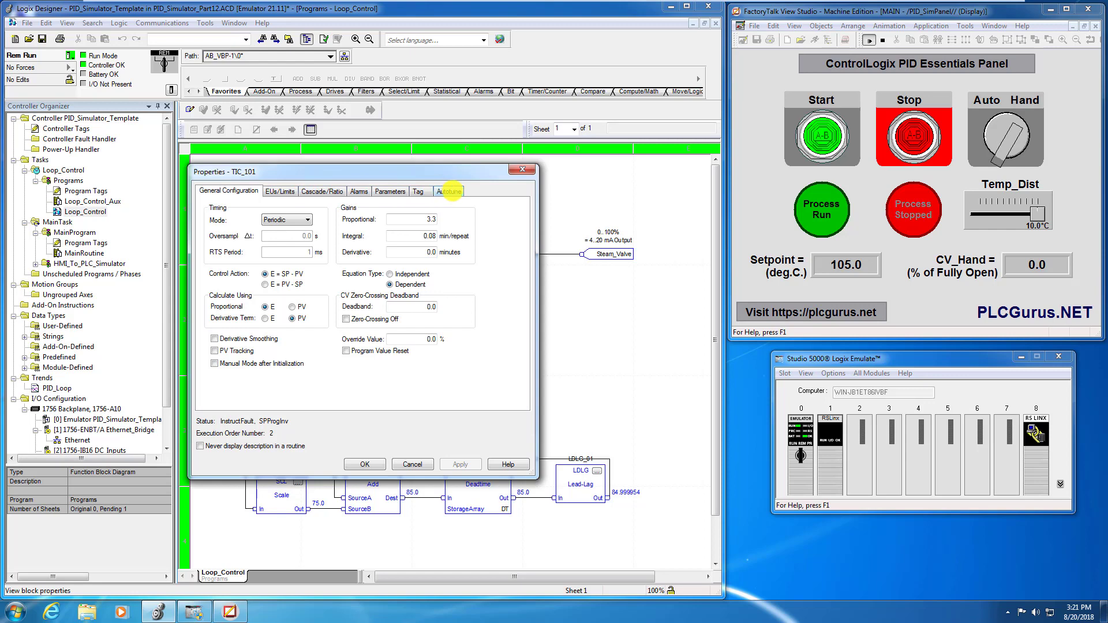
click(450, 191)
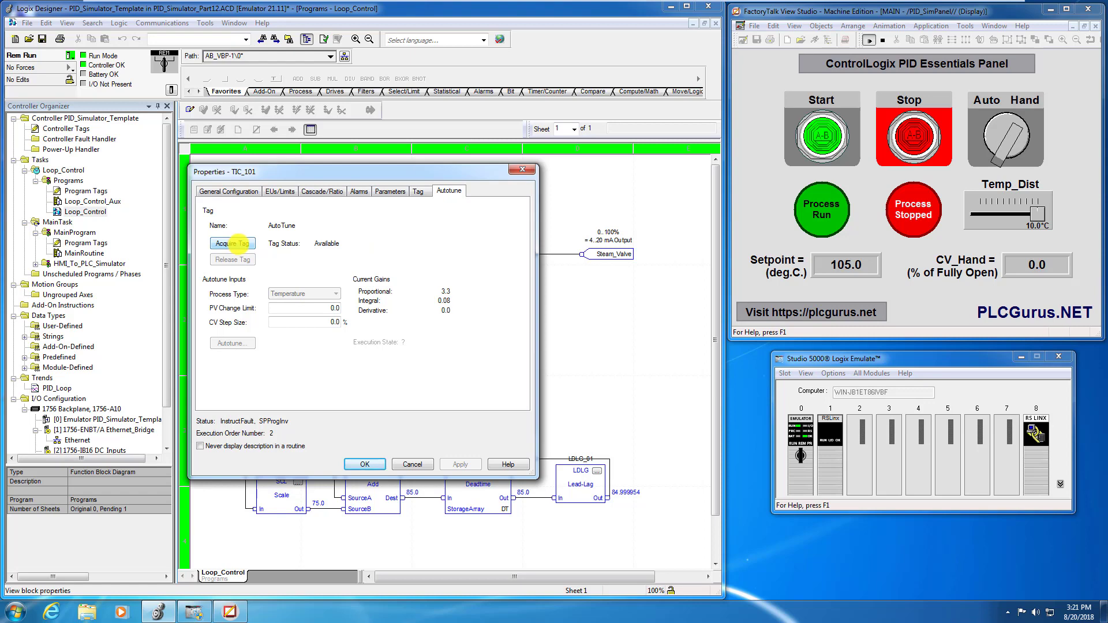
click(233, 243)
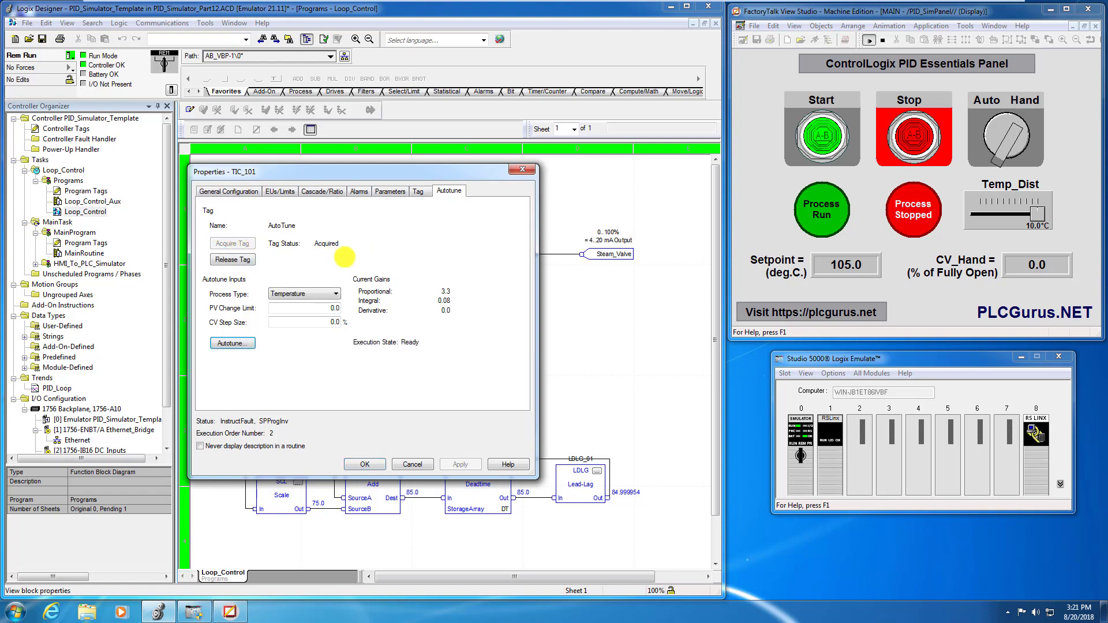
Move the TIC_101 properties clear of the diagram, release the AutoTune tag and acquire it again.
drag(366, 173, 752, 140)
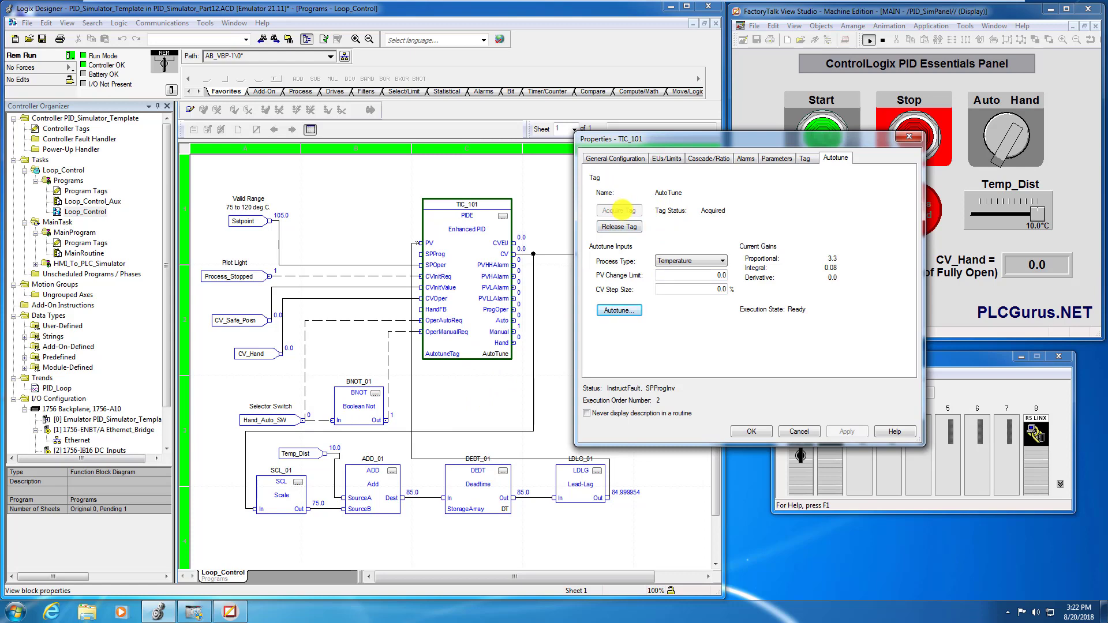
click(640, 227)
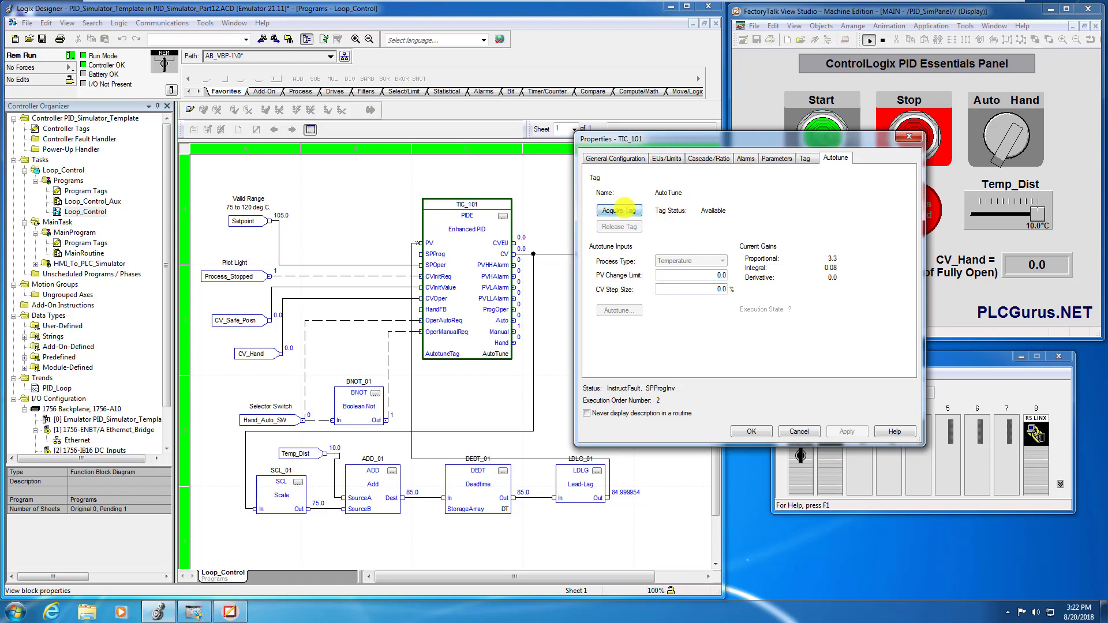
click(626, 209)
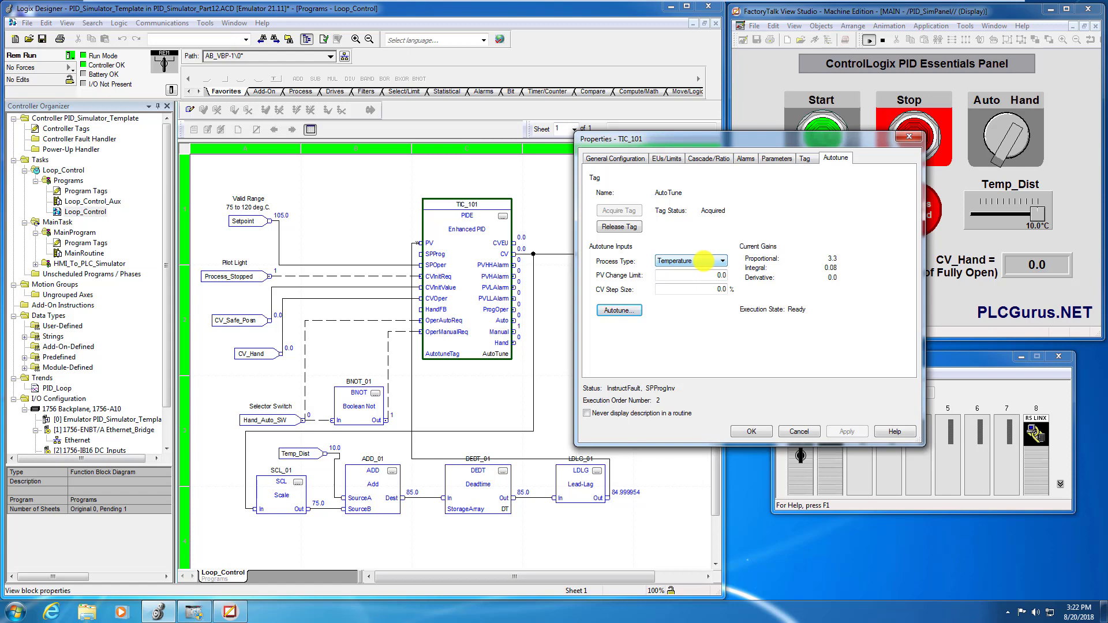
Review TIC_101's autotune process types, keeping Temperature, and read the help topic through PV Change Limit and CV Step Size.
click(703, 261)
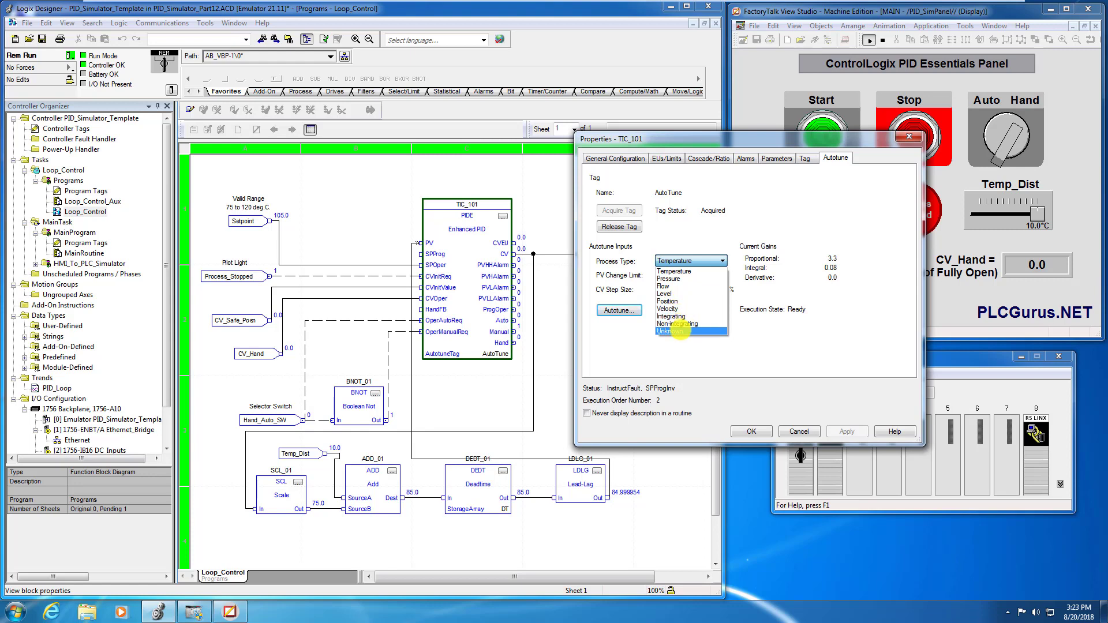
click(702, 260)
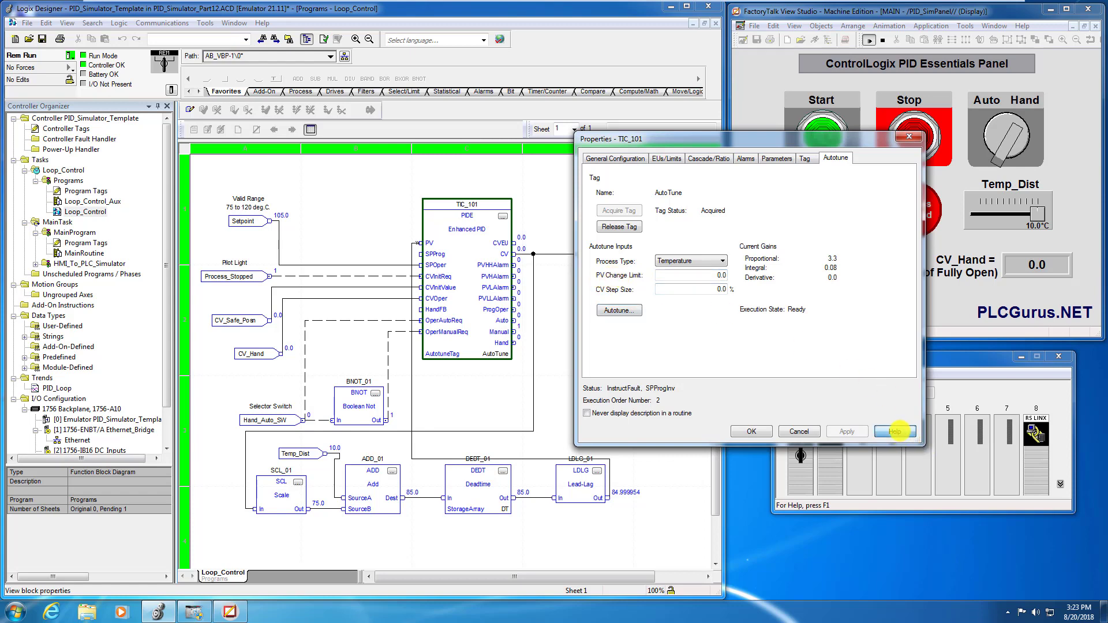
click(894, 432)
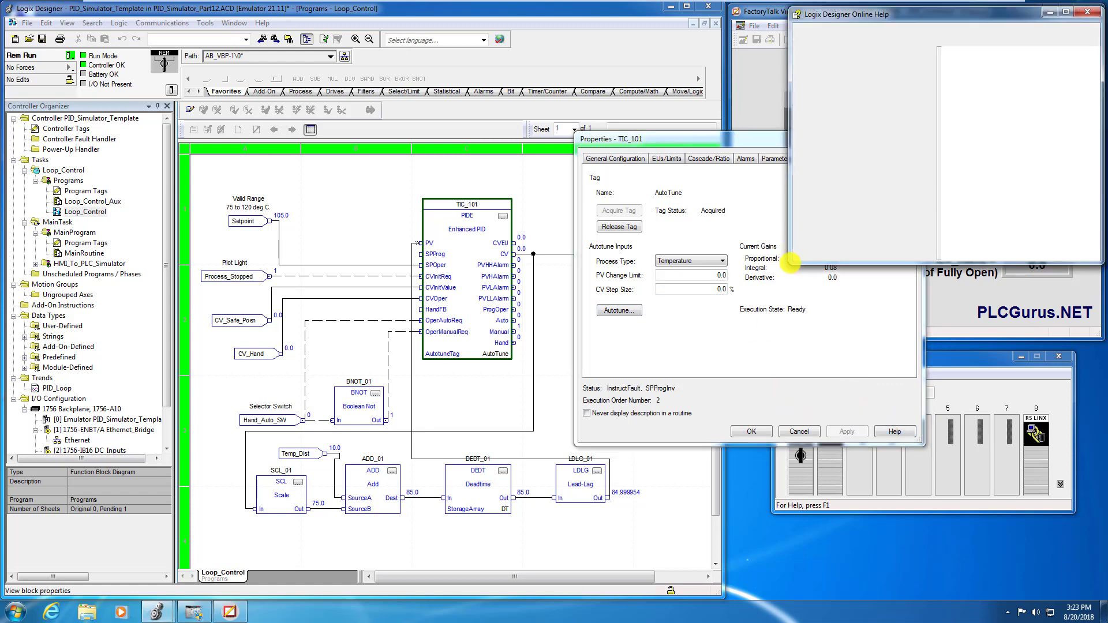
drag(709, 139, 417, 96)
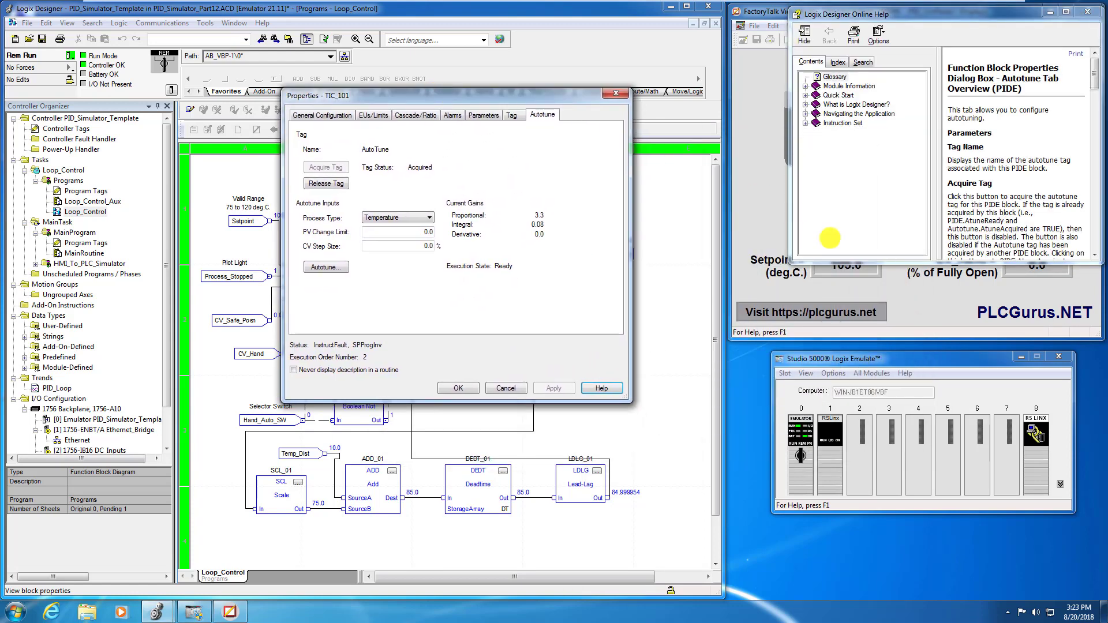
drag(791, 260, 649, 387)
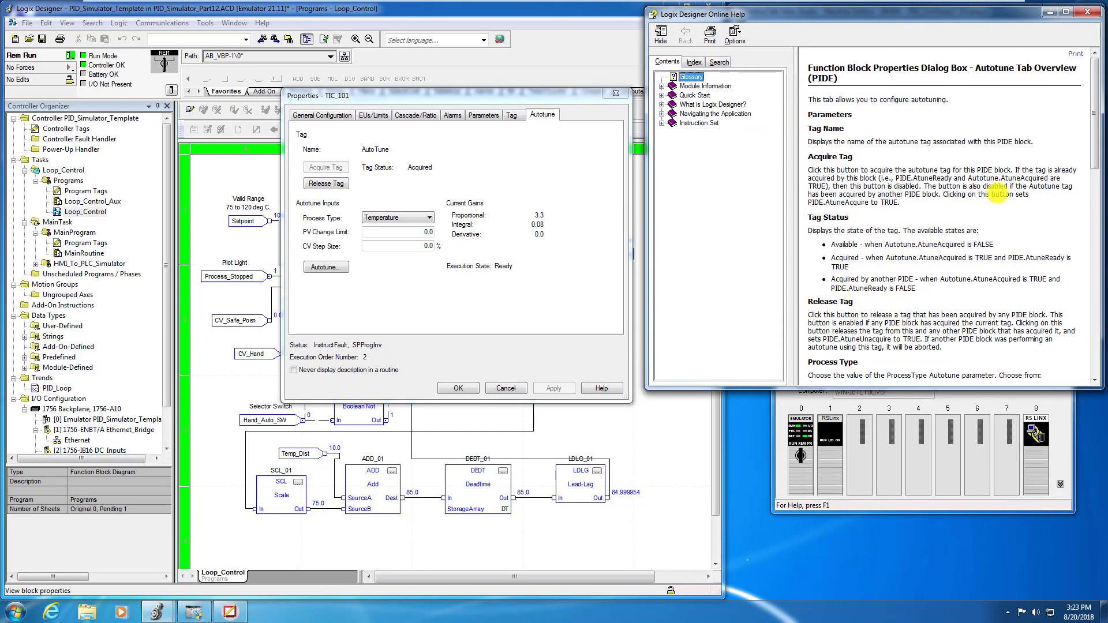
drag(1092, 115, 1079, 227)
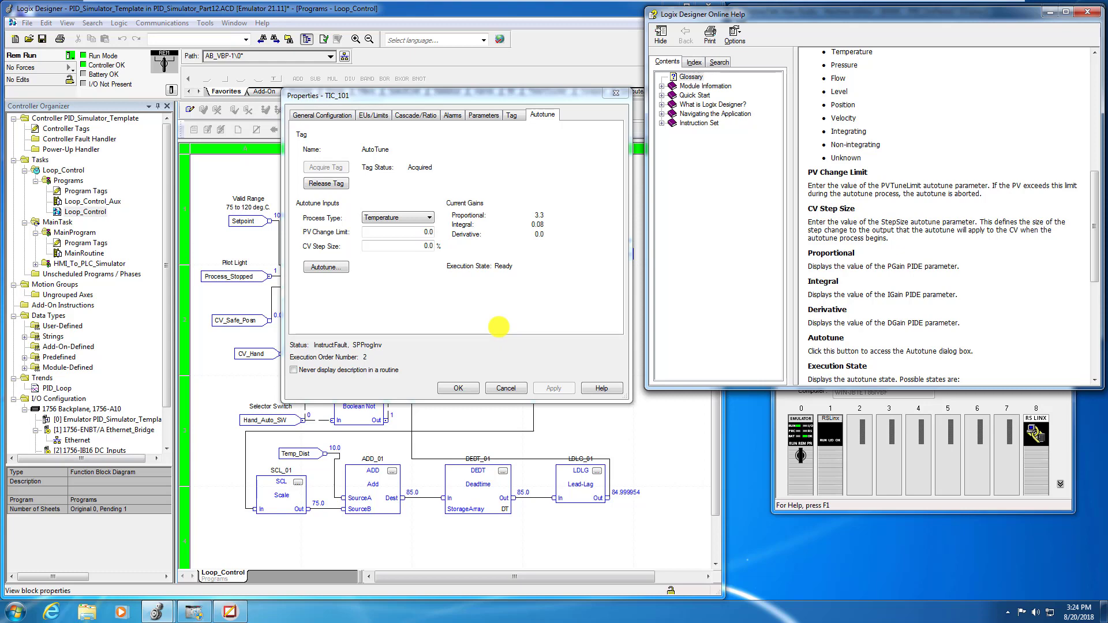
Set TIC_101's autotune PV Change Limit to 120, matching the high SP limit, and the CV Step Size to 5.0%.
double_click(422, 231)
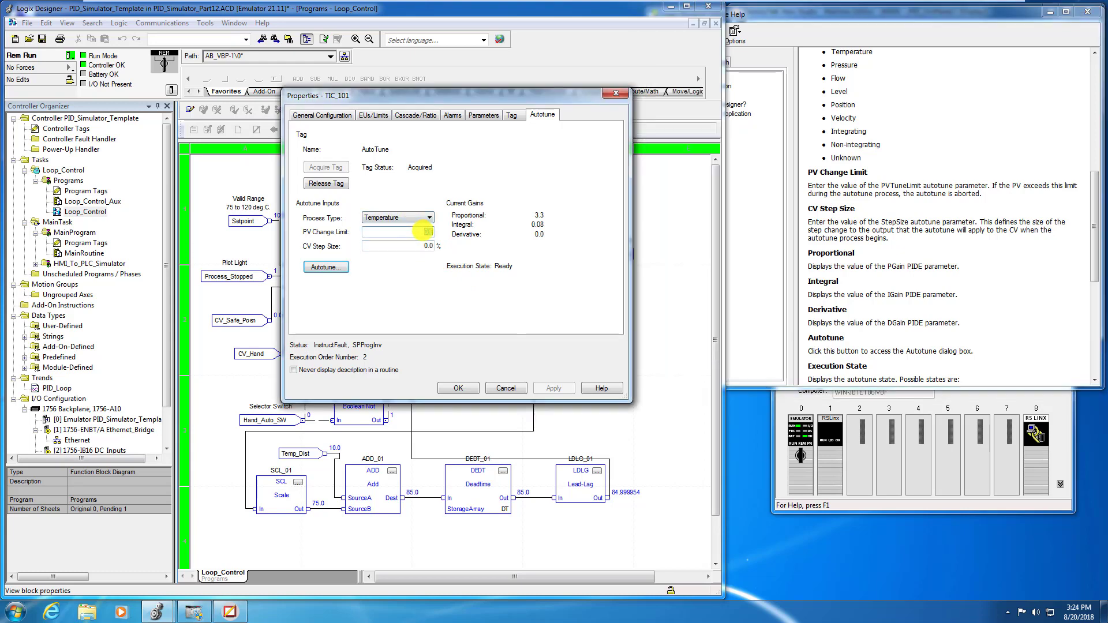
text(120)
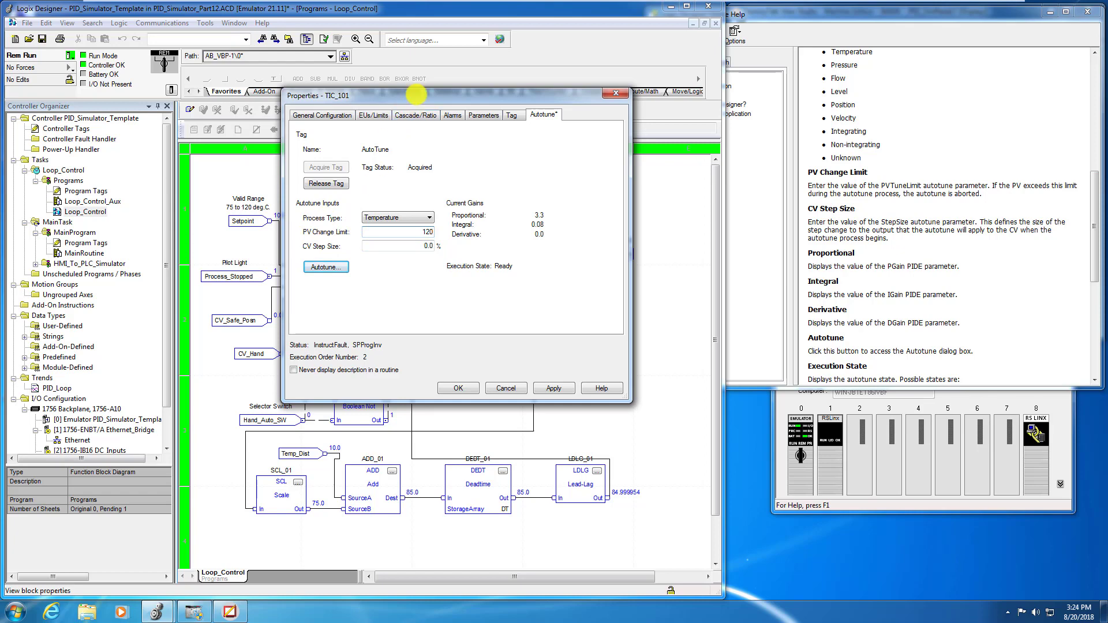
drag(417, 97, 506, 129)
click(446, 149)
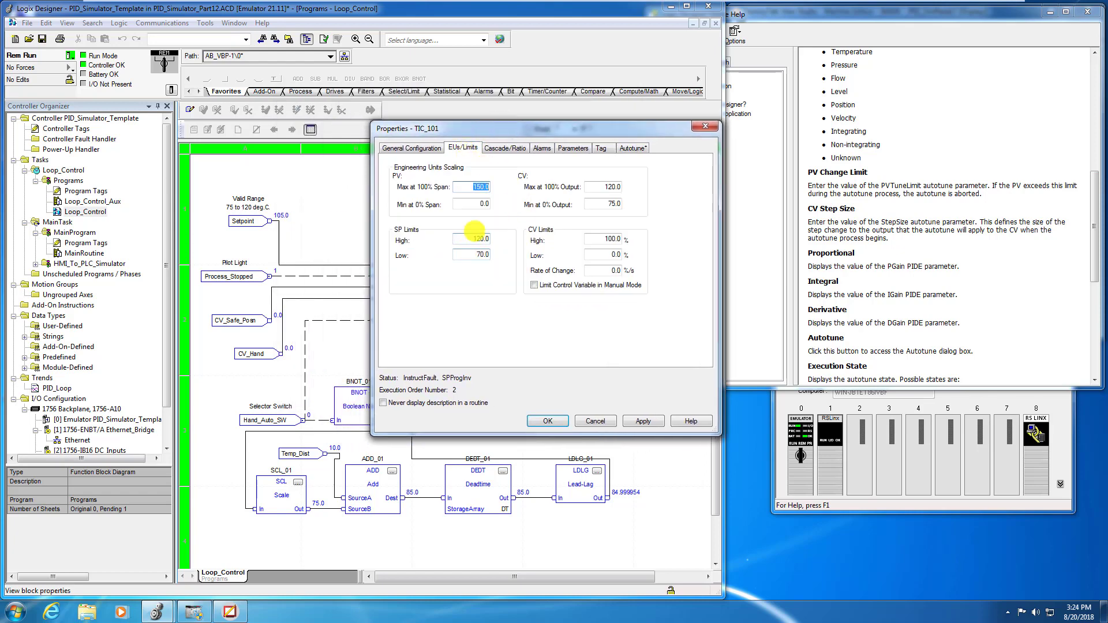
click(631, 147)
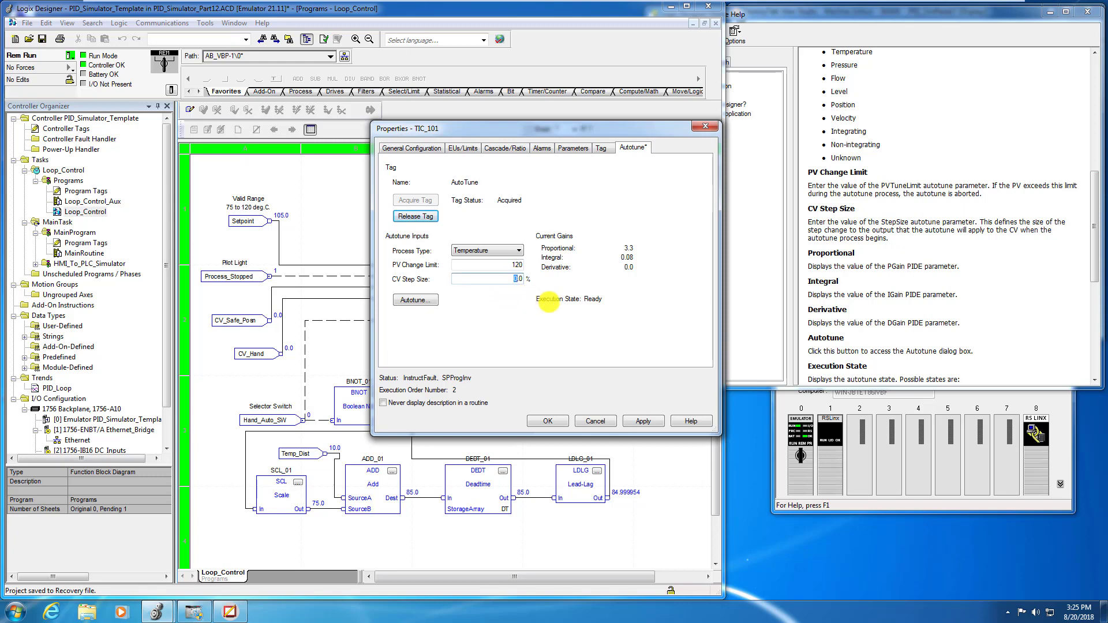
text(5)
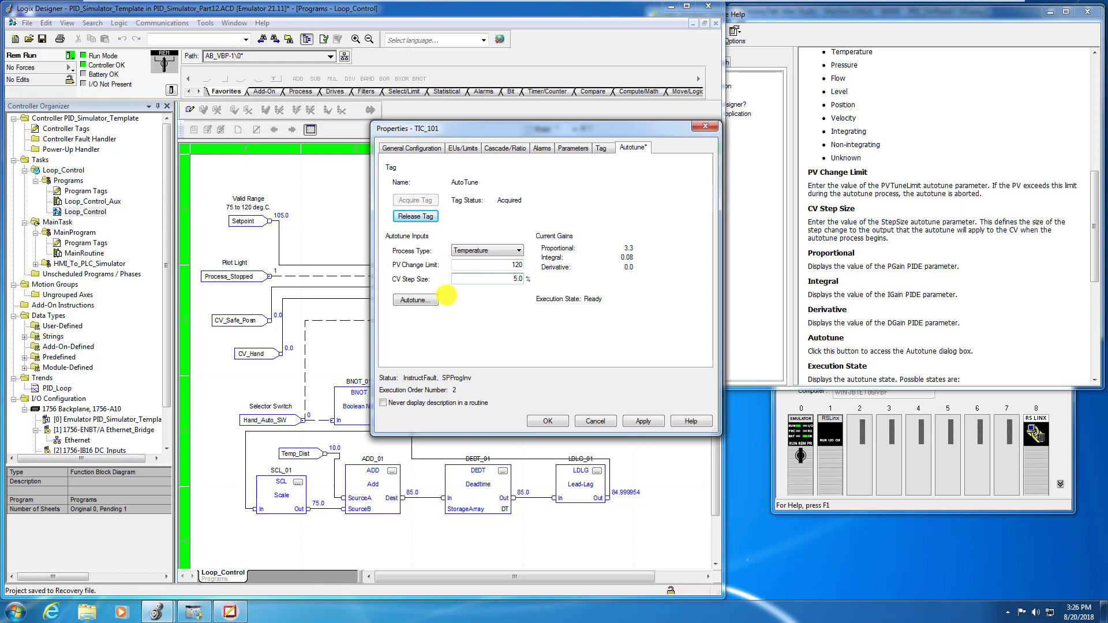
Apply the changed TIC_101 properties while opening PIDE Autotune, and close the autotune, properties and help windows.
click(424, 300)
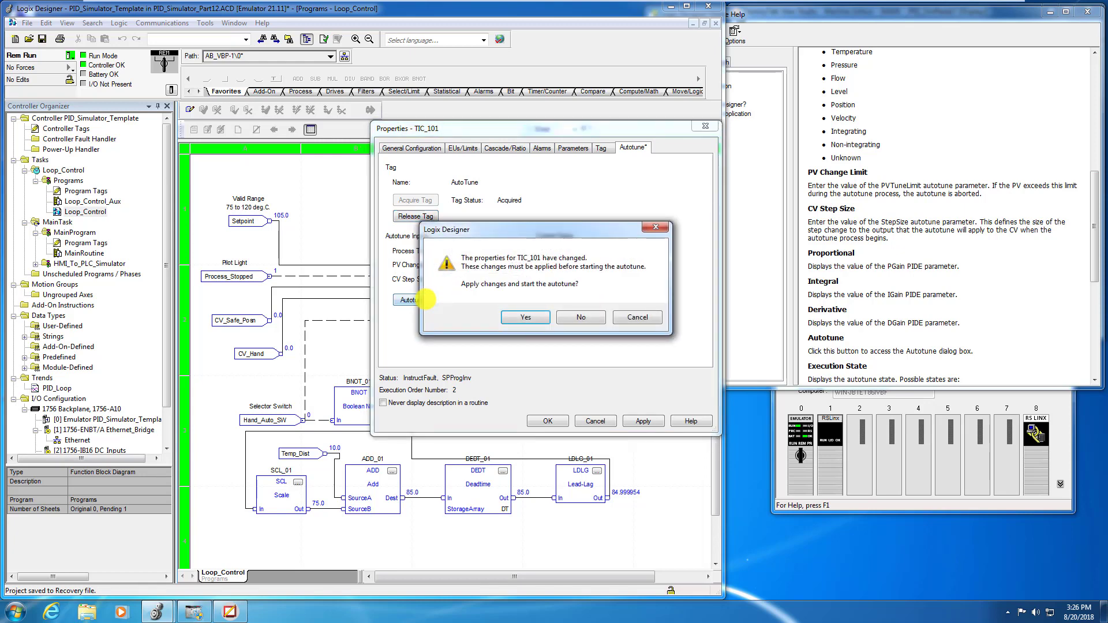
click(526, 317)
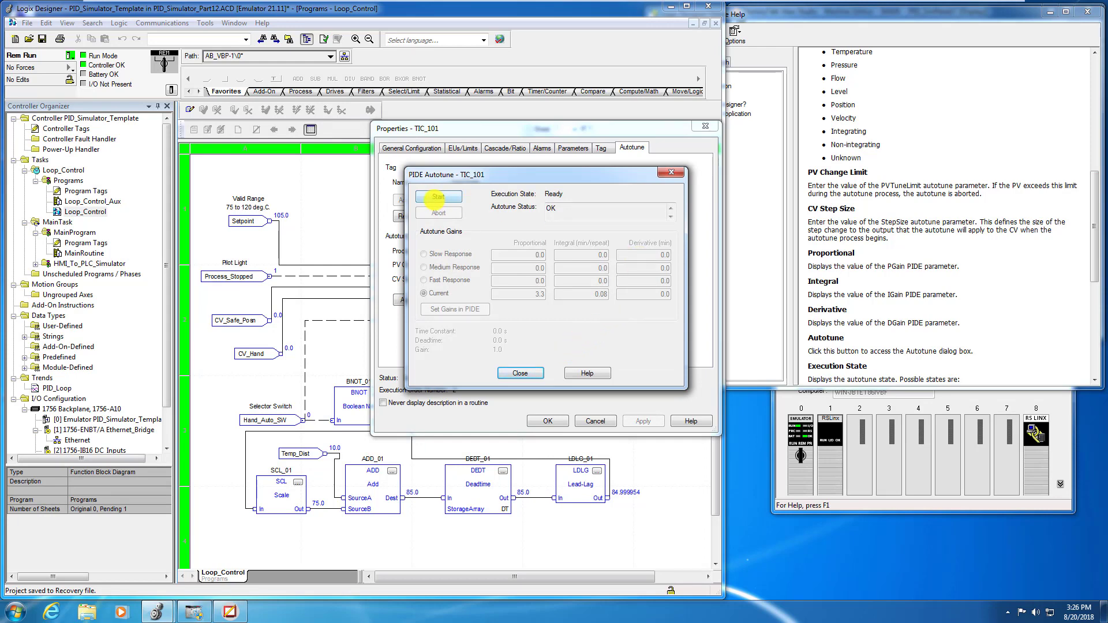
click(437, 195)
click(530, 371)
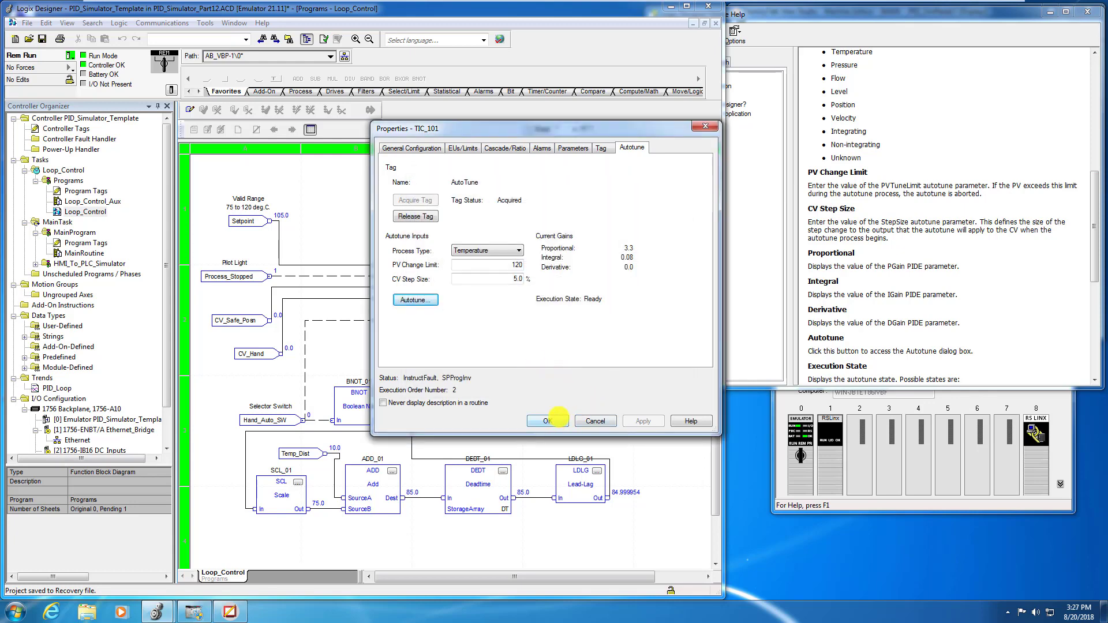
click(557, 417)
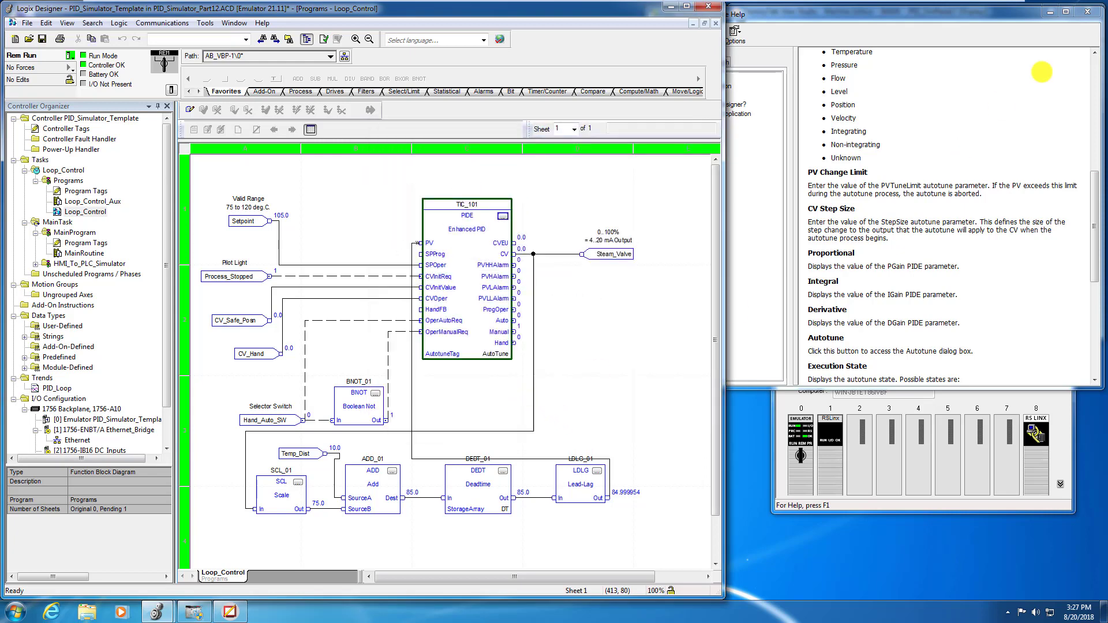
click(1087, 11)
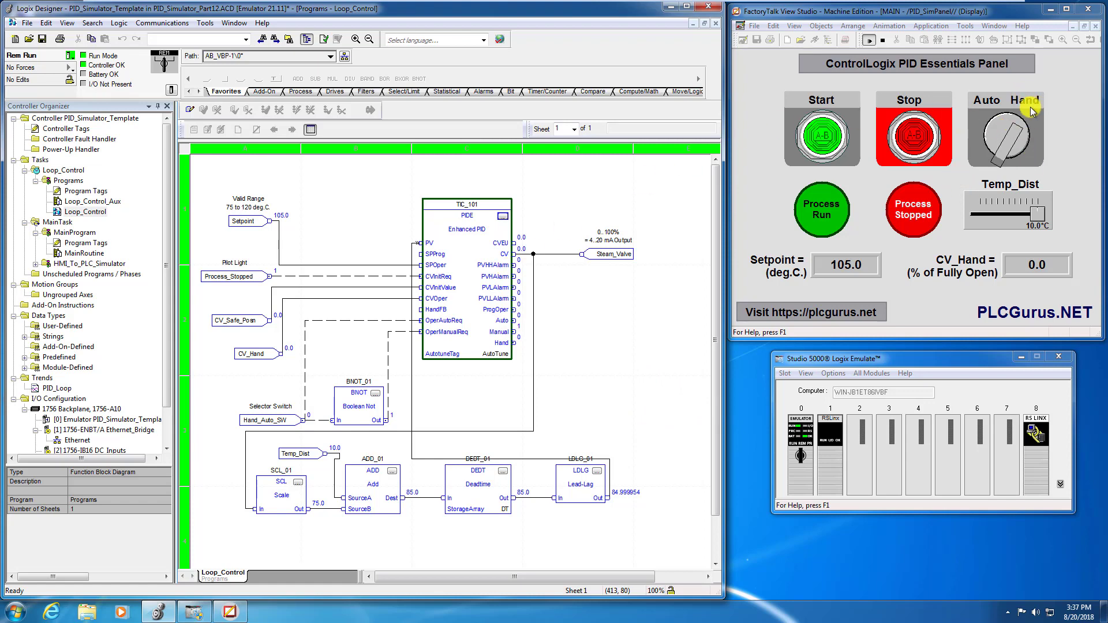
Set Temp_Dist to 0.0 °C on the operator panel and start logging the PID_Loop trend.
click(1024, 220)
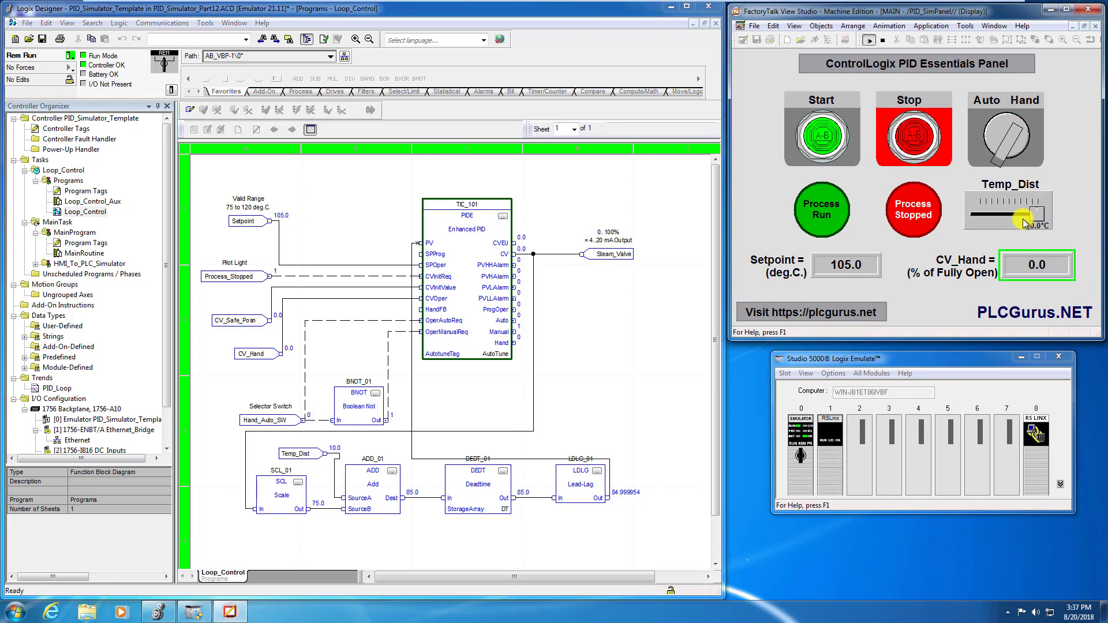
mouse_move(1024, 221)
mouse_down()
mouse_move(1012, 220)
mouse_move(1009, 235)
mouse_up()
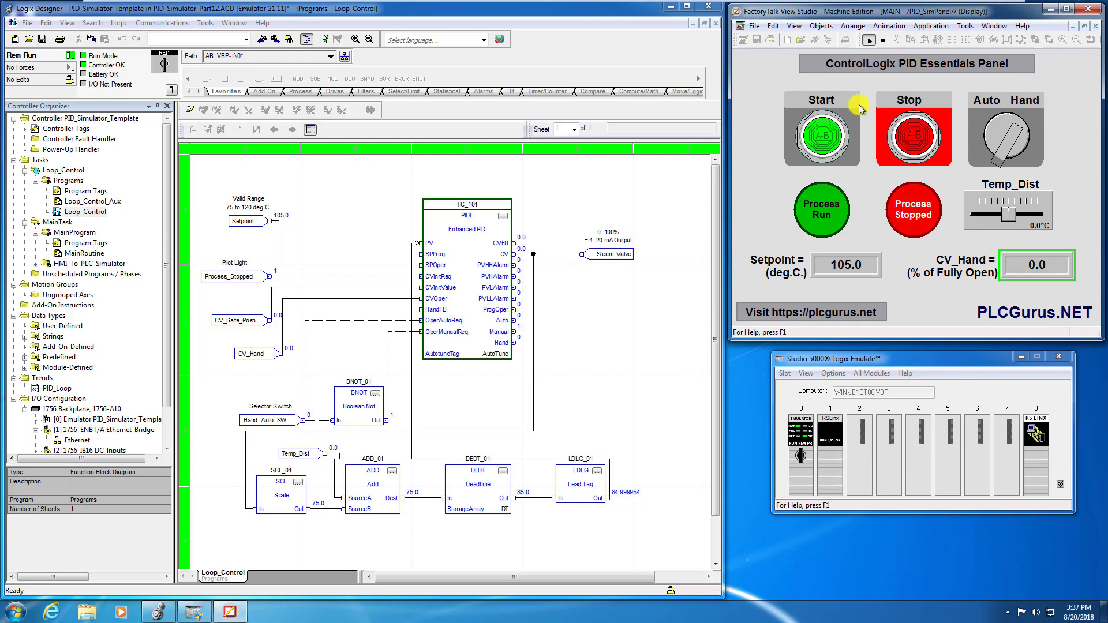
double_click(51, 389)
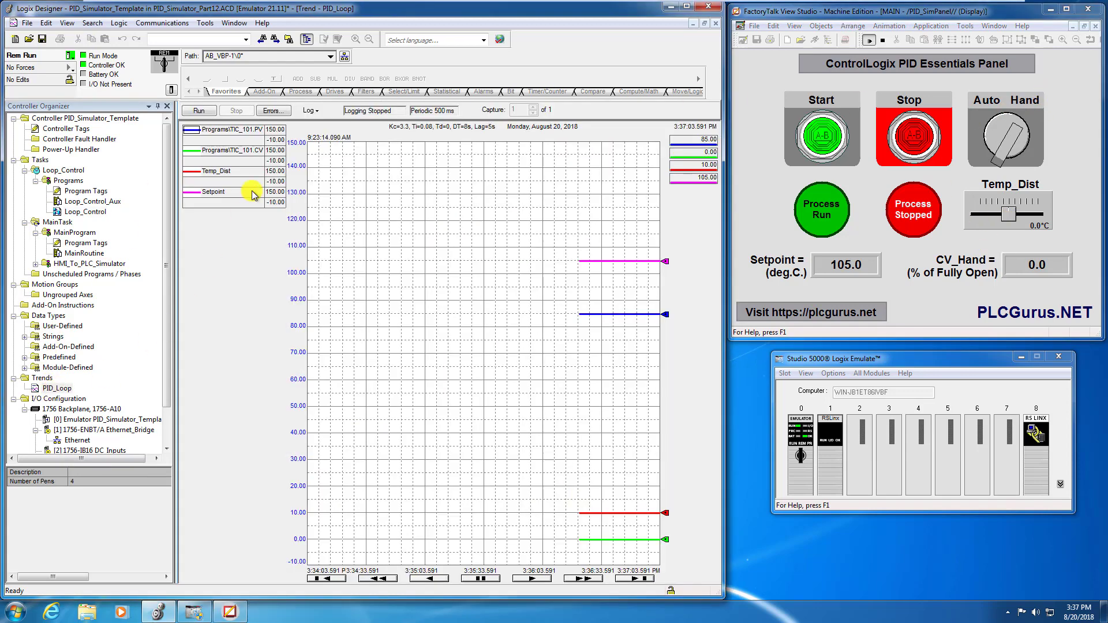
click(201, 111)
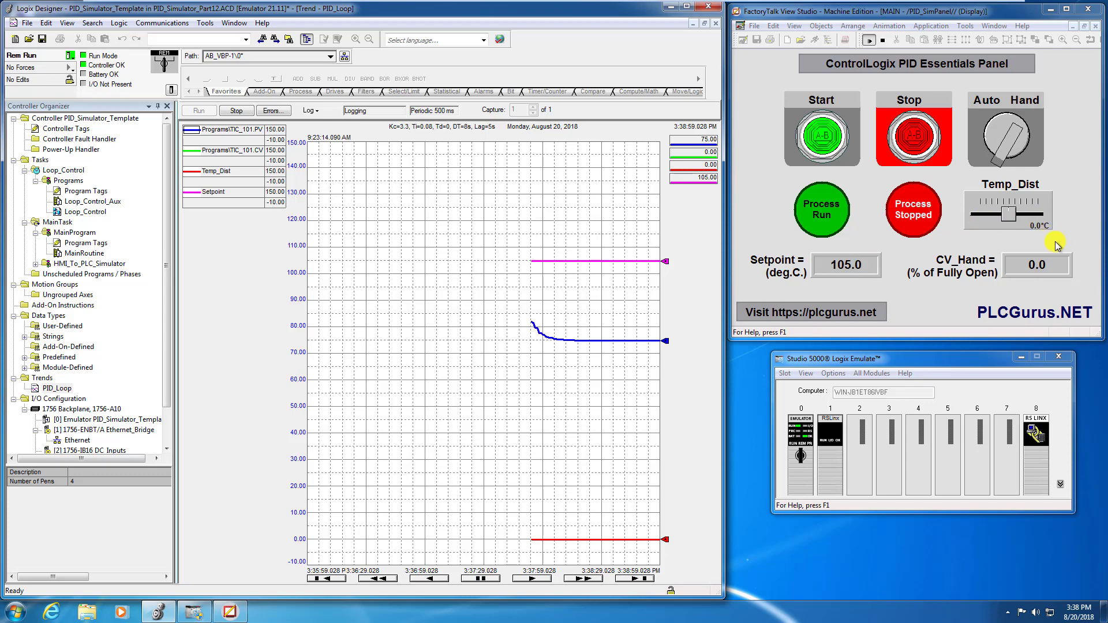
Start the process, set CV_Hand to 50% on the operator panel, and let the PV settle on the trend.
click(1047, 267)
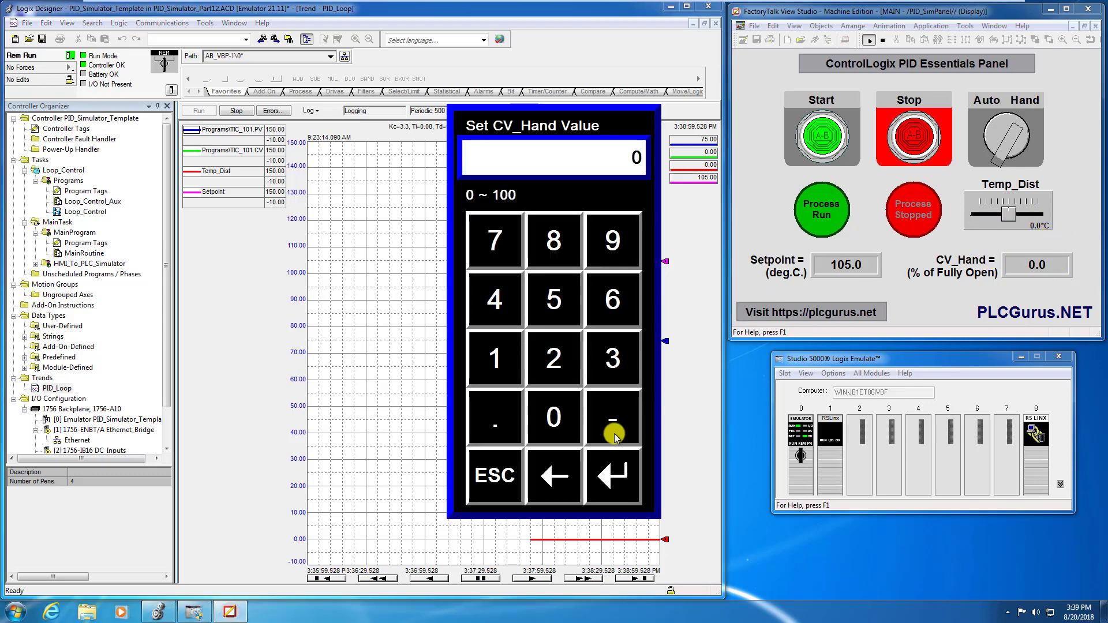
click(502, 477)
click(828, 136)
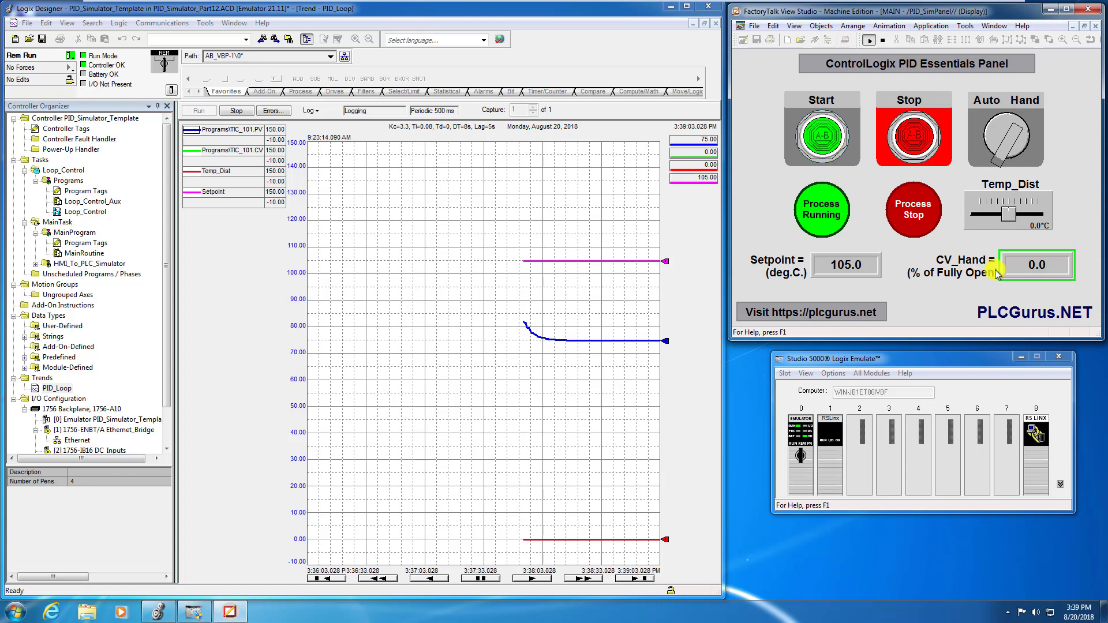
click(1039, 266)
click(554, 301)
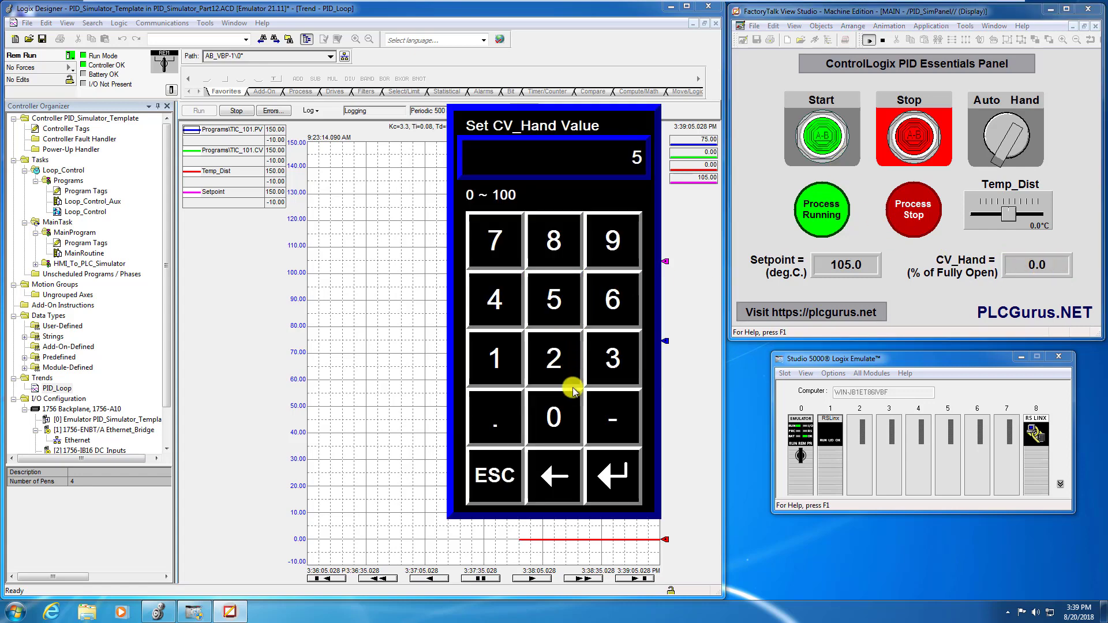
click(556, 418)
click(610, 477)
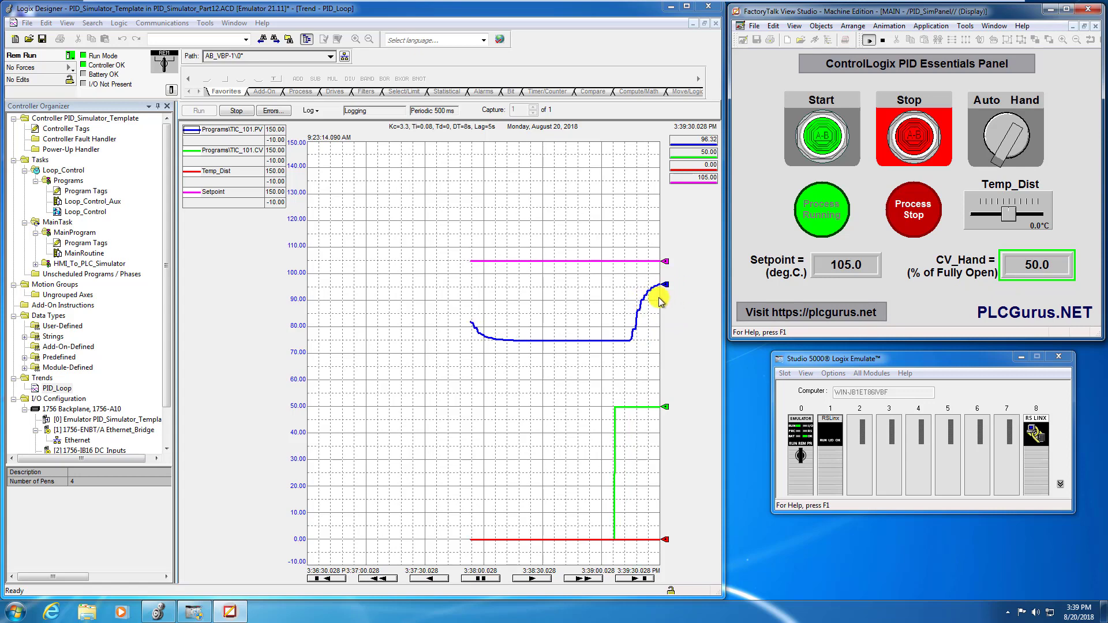
mouse_move(658, 288)
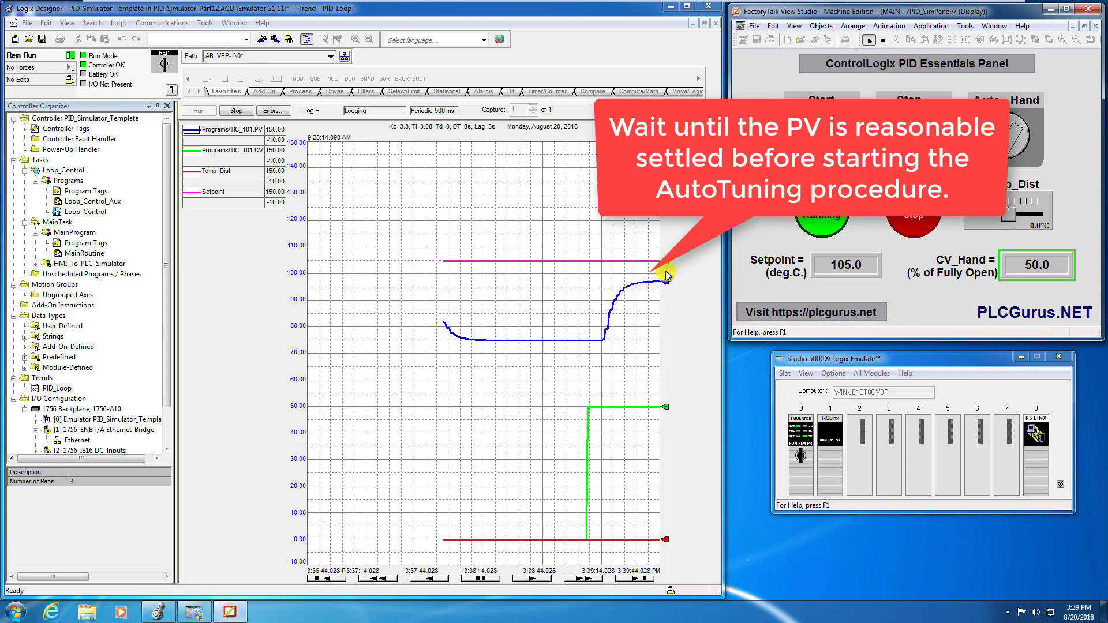
Open PIDE Autotune from TIC_101's properties in the Loop_Control routine and start the autotune.
double_click(86, 213)
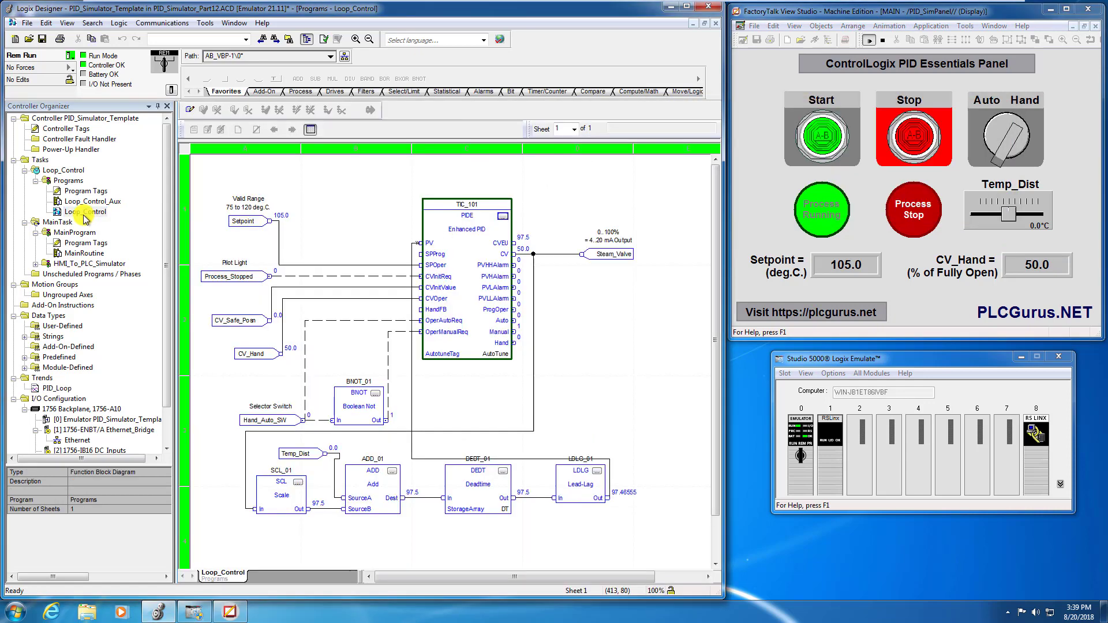
click(502, 218)
click(450, 191)
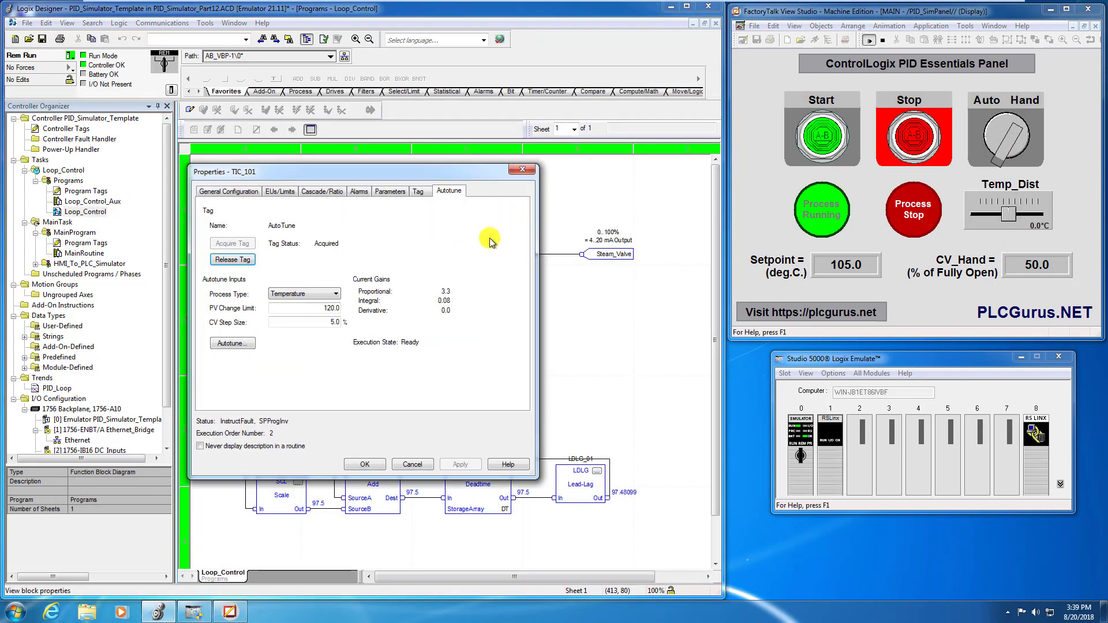
click(232, 344)
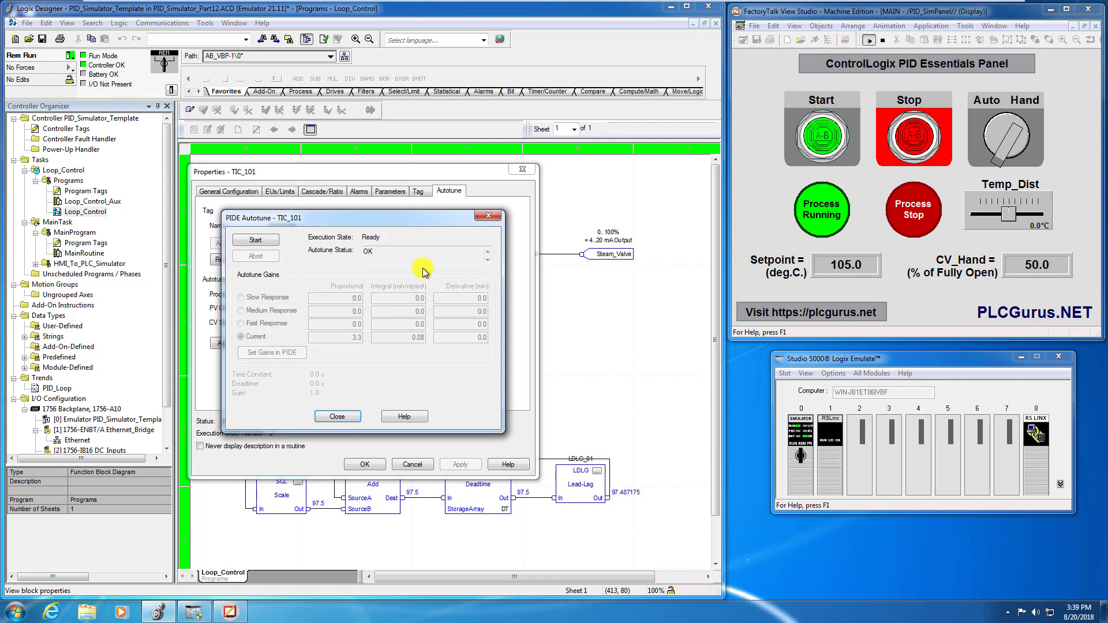
click(254, 240)
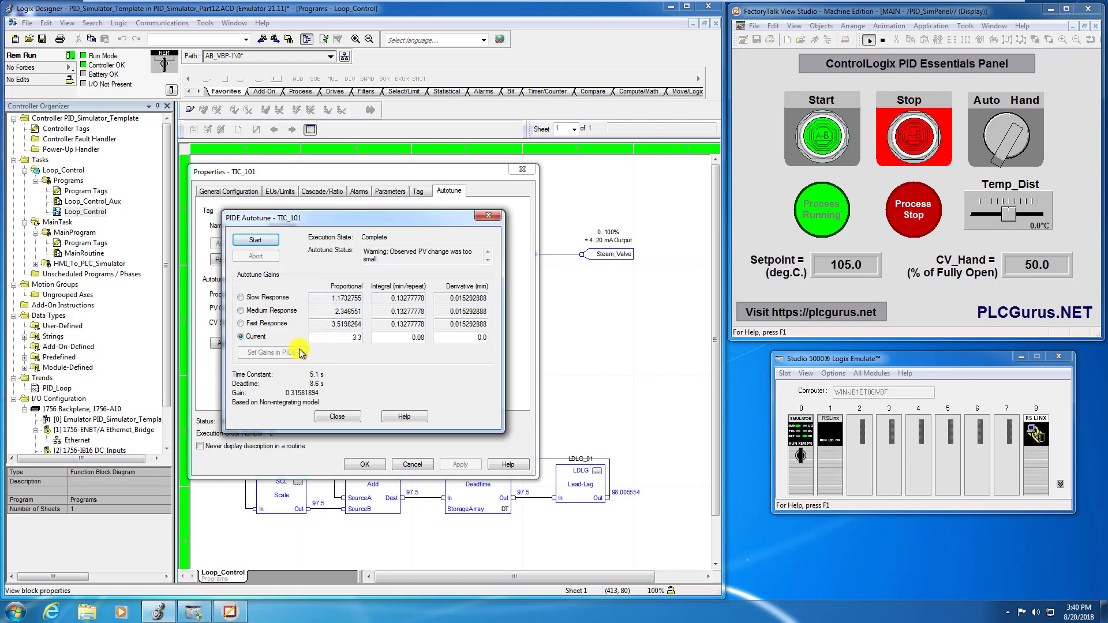
Set the Slow Response gains in the PIDE, check them in TIC_101's general configuration, and accept the properties.
click(242, 299)
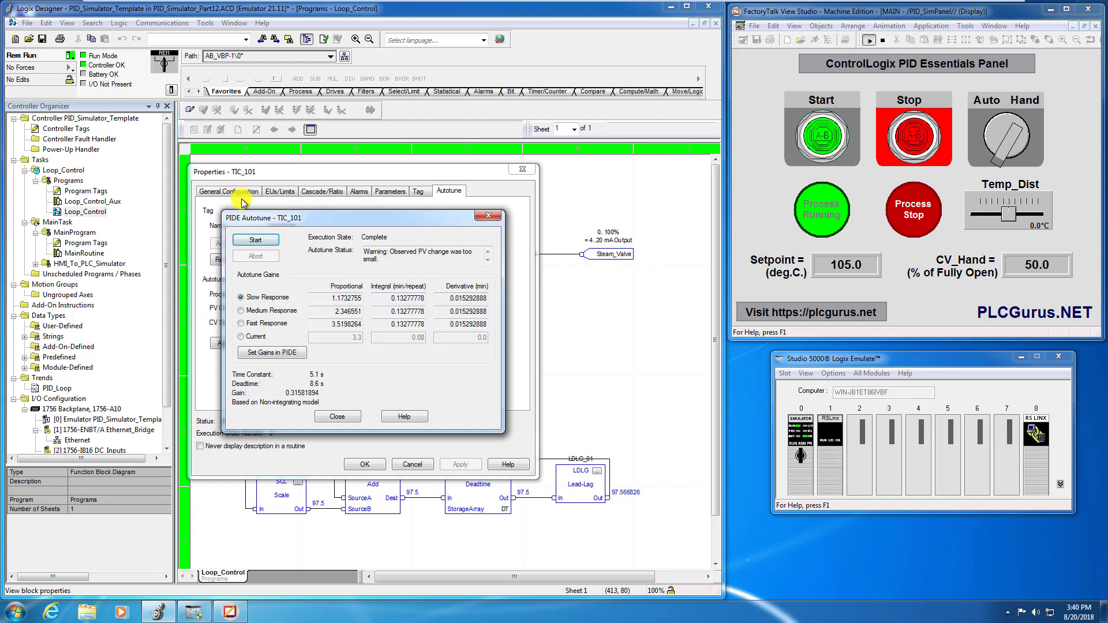
click(284, 355)
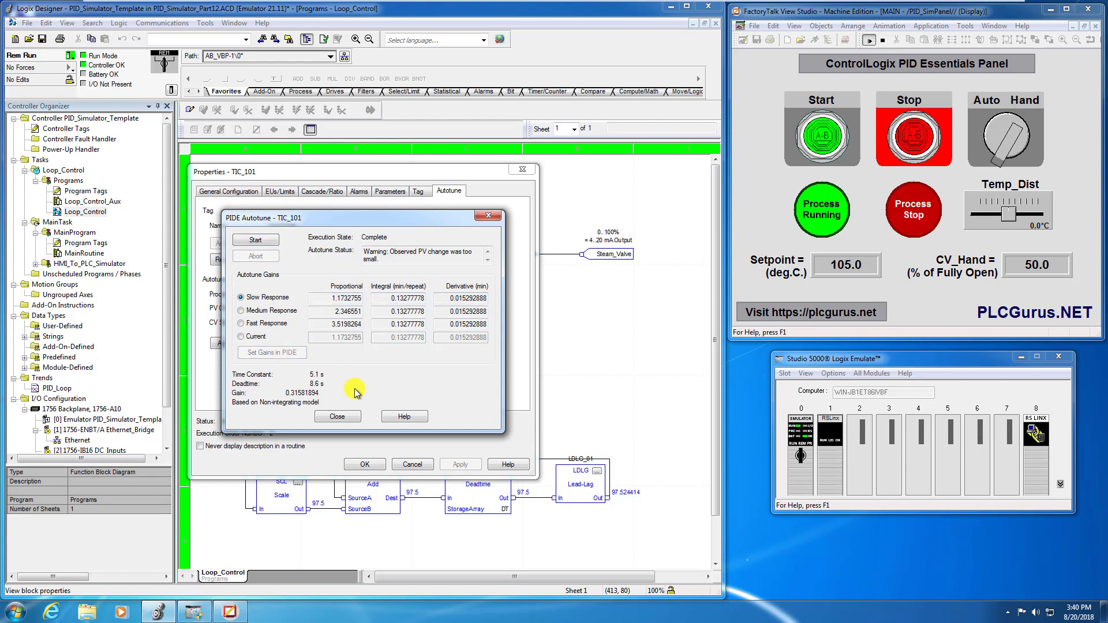
click(350, 419)
click(231, 191)
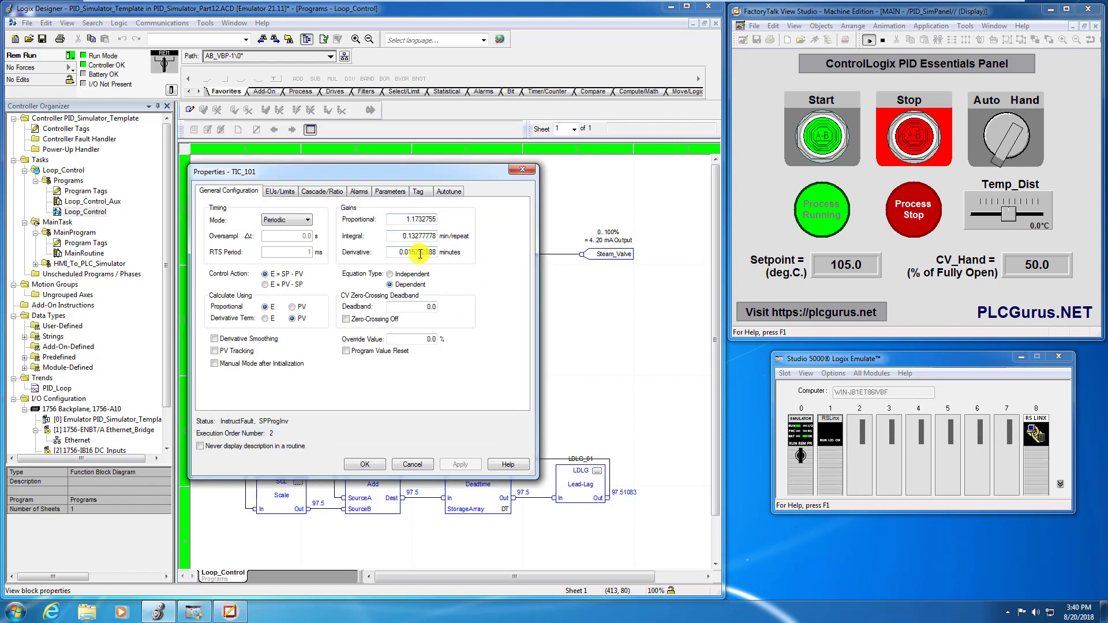
click(372, 464)
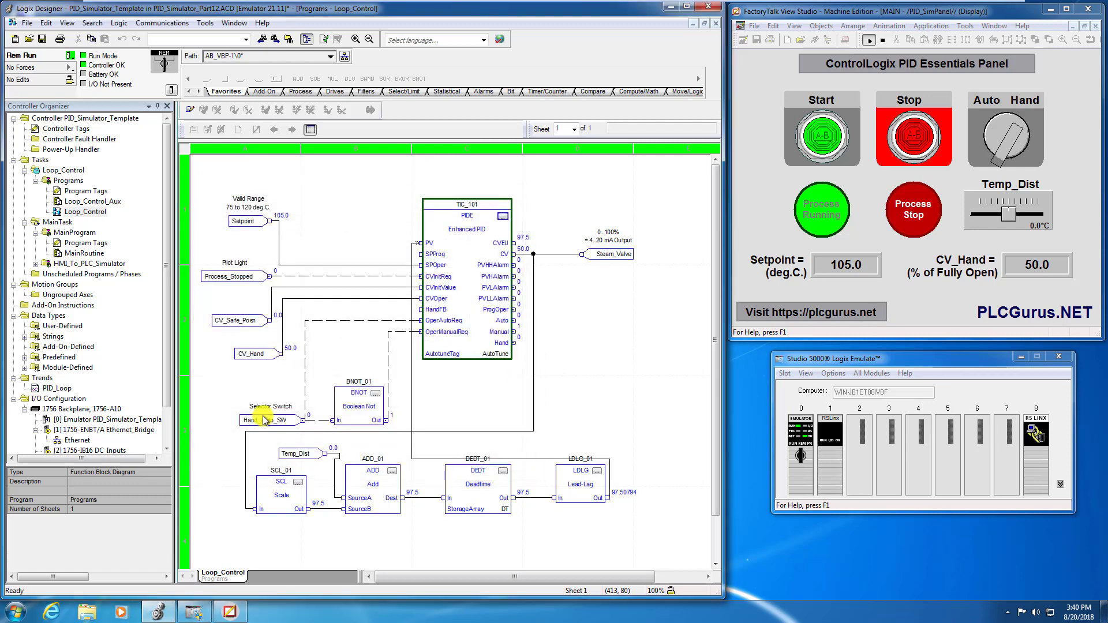
Open the PID_Loop trend and set its X-axis time span to 4 minutes.
double_click(65, 387)
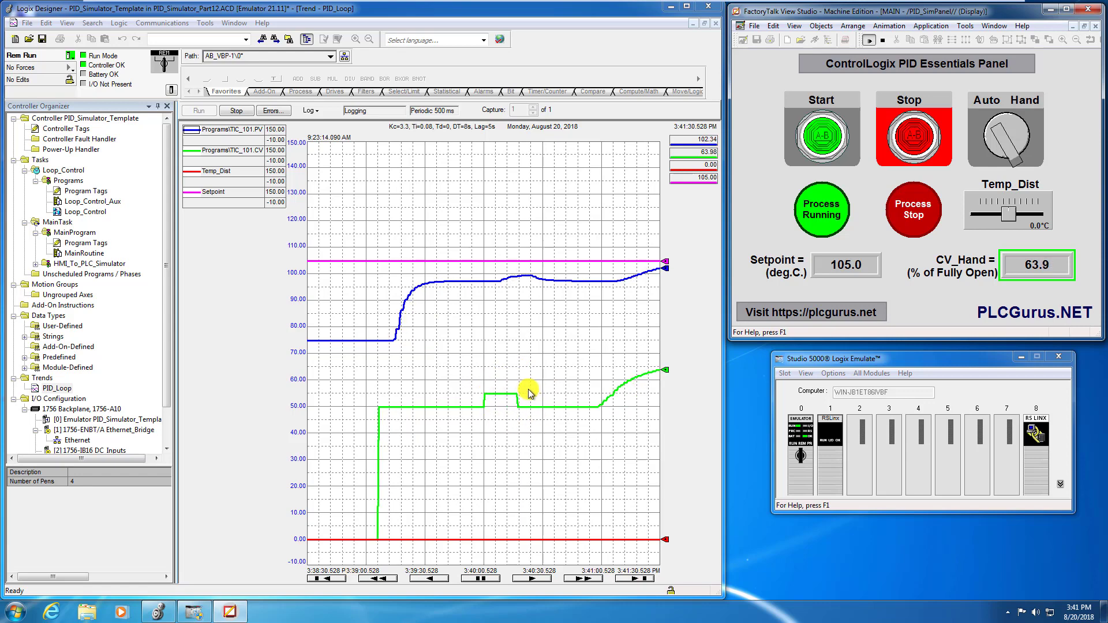
right_click(536, 366)
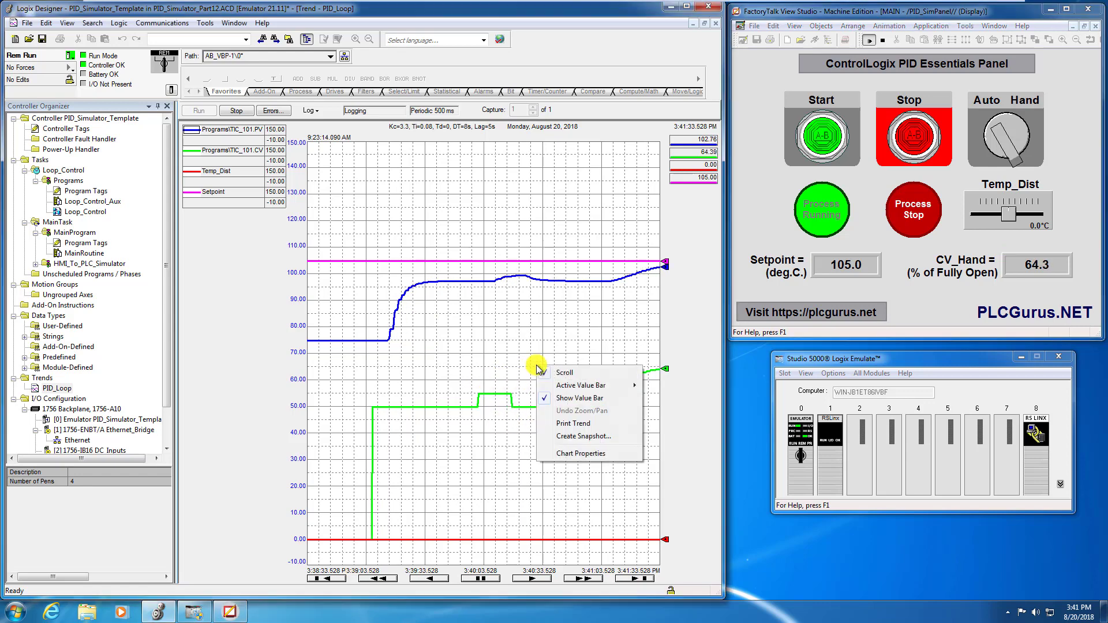
click(580, 454)
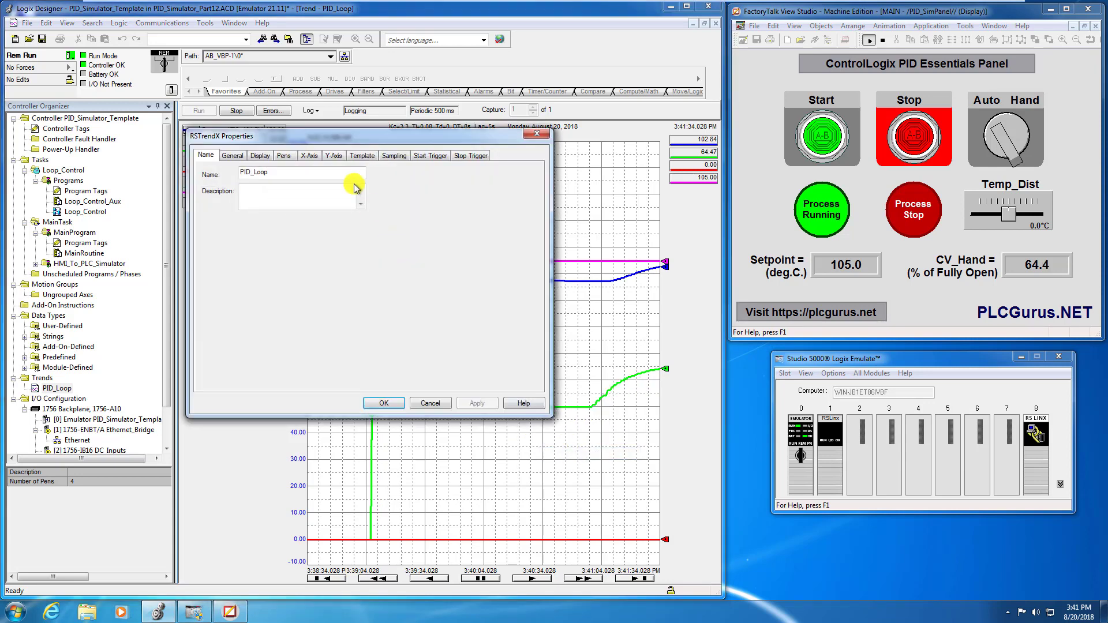
click(309, 156)
click(237, 245)
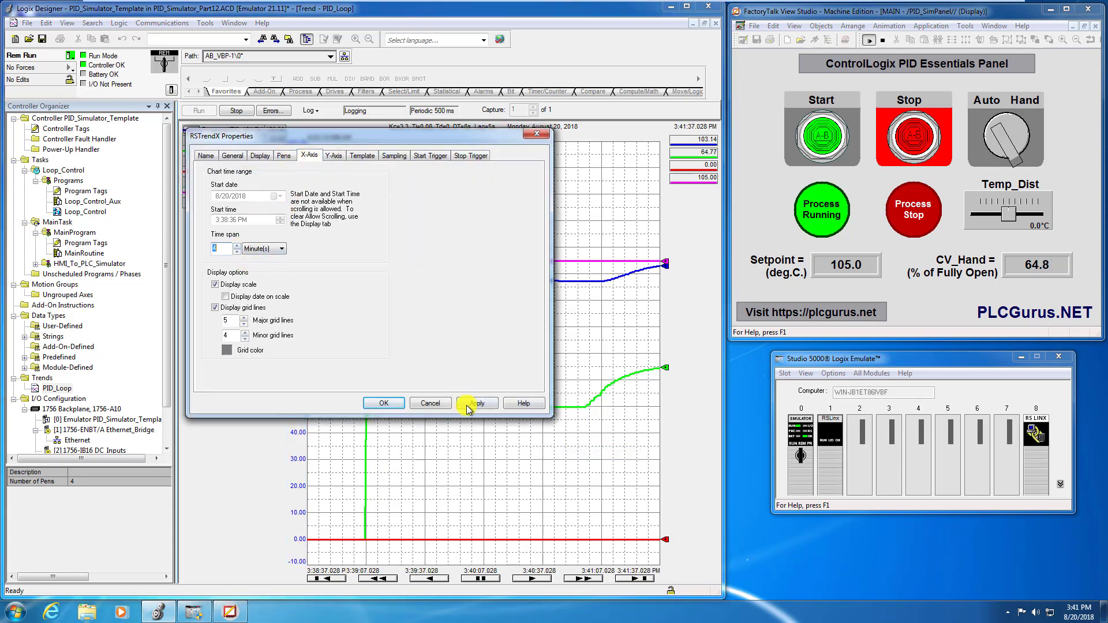
click(471, 405)
click(395, 404)
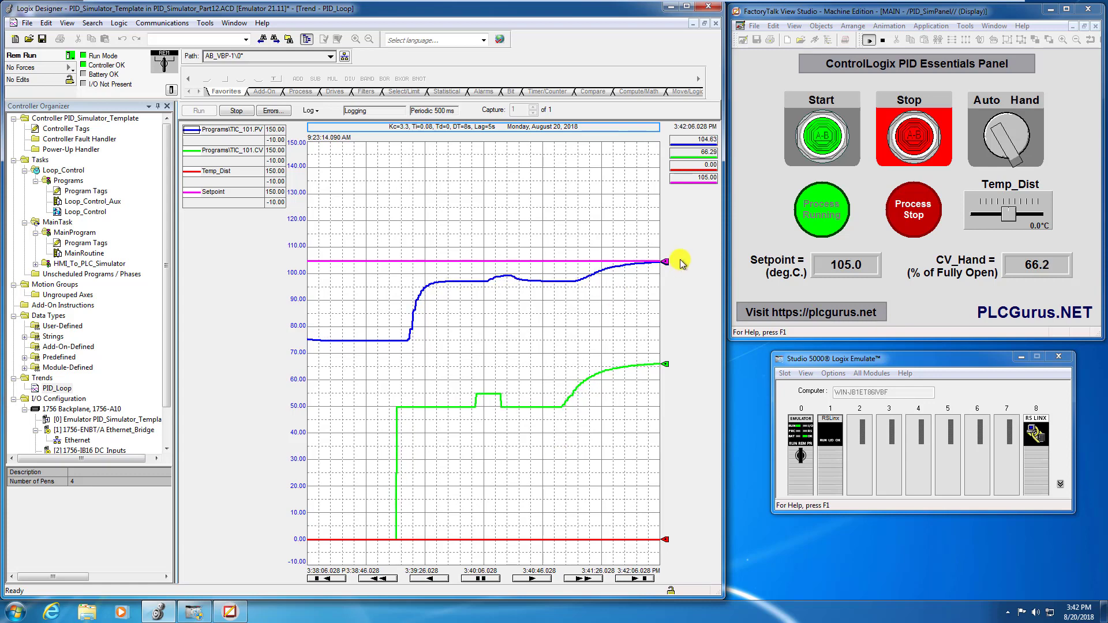
Set Temp_Dist to 10.0 °C on the operator panel and extend the PID_Loop trend's X-axis time span to 5 minutes.
mouse_move(666, 263)
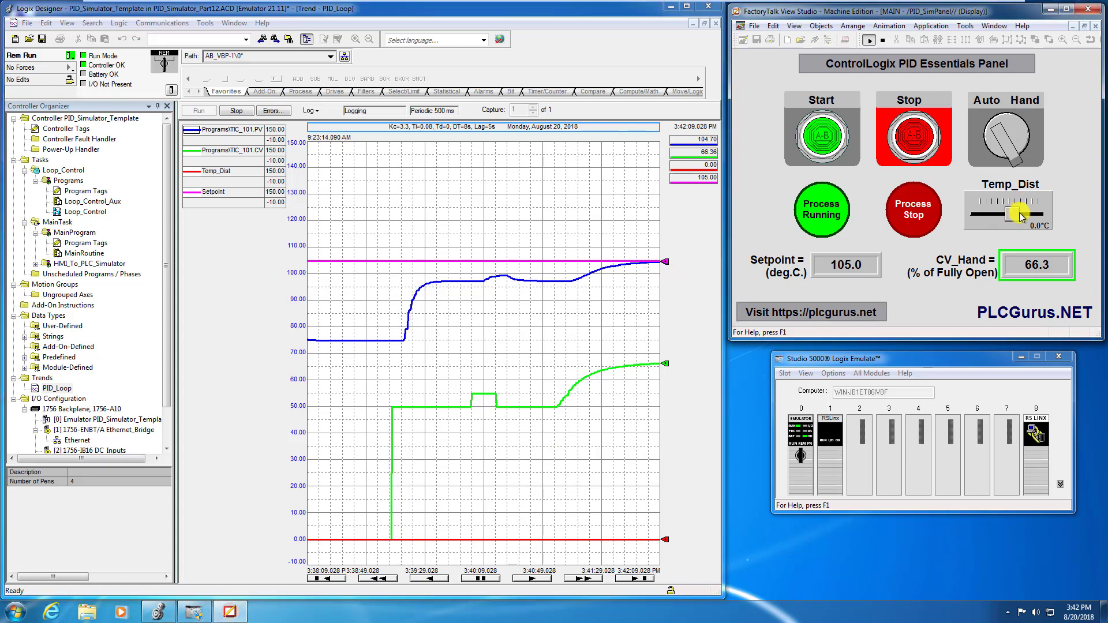
drag(1014, 215, 1054, 215)
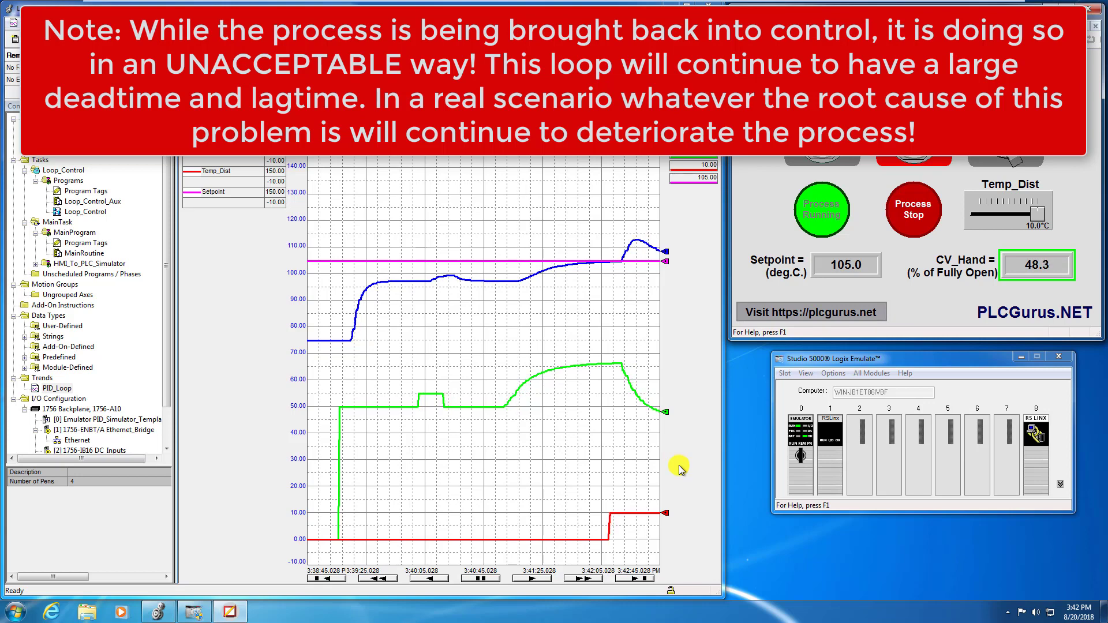
right_click(477, 321)
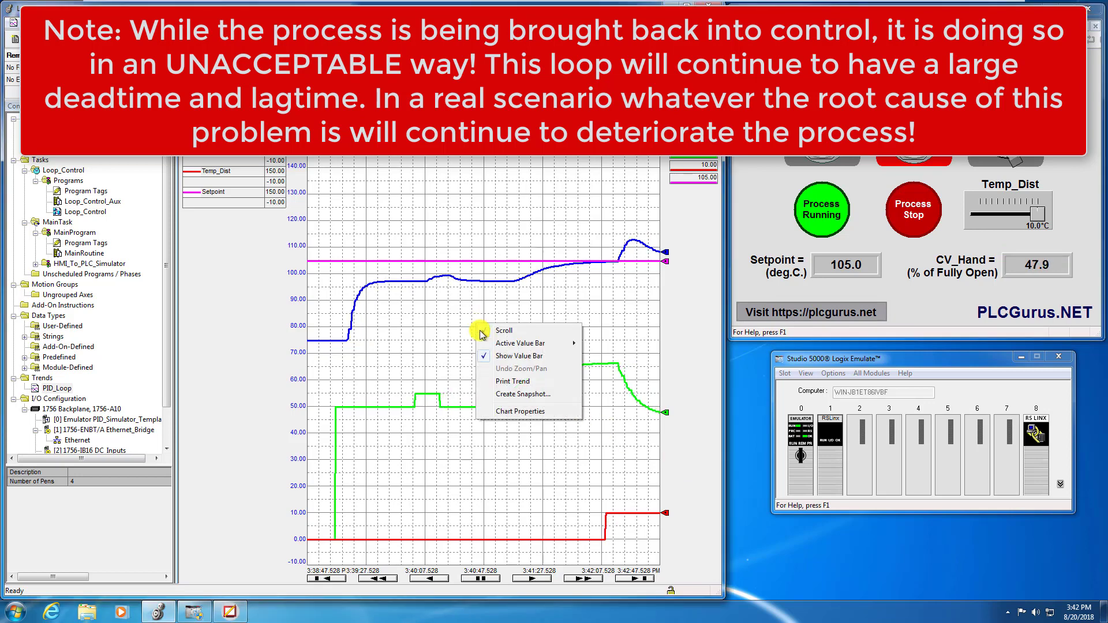
click(501, 411)
click(309, 157)
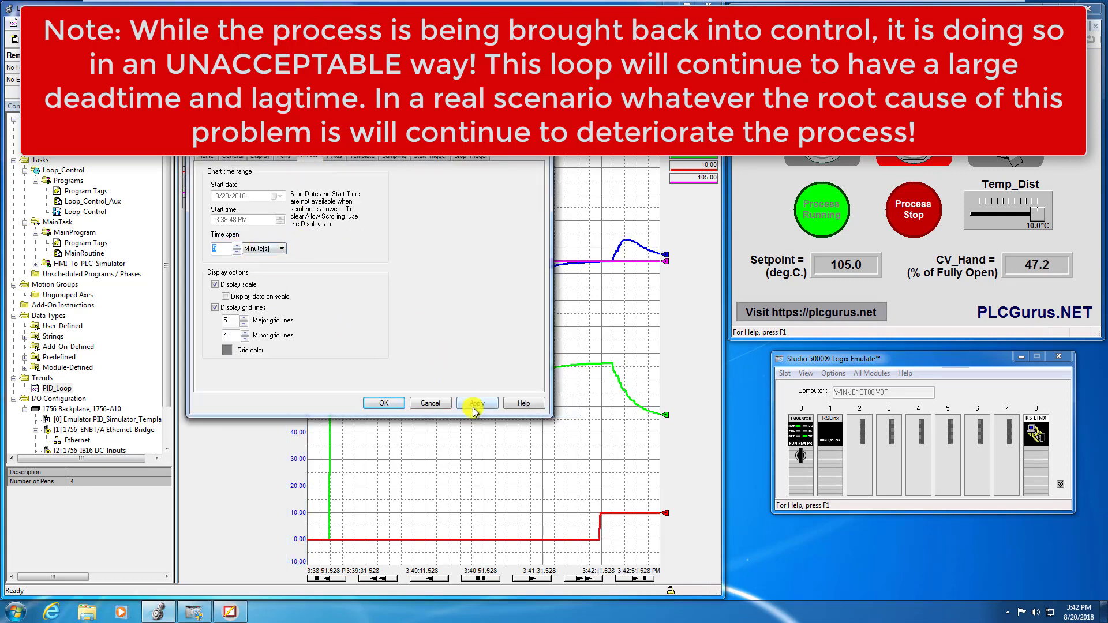
click(476, 402)
click(385, 403)
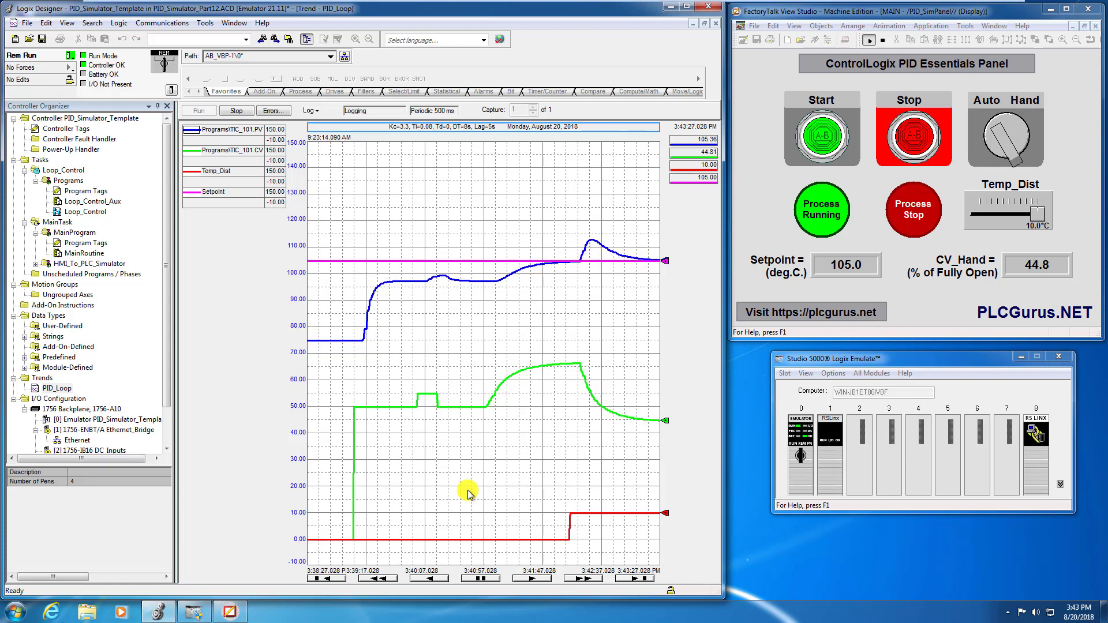
Stop logging the PID_Loop trend and open the Loop_Control routine.
click(245, 112)
double_click(90, 212)
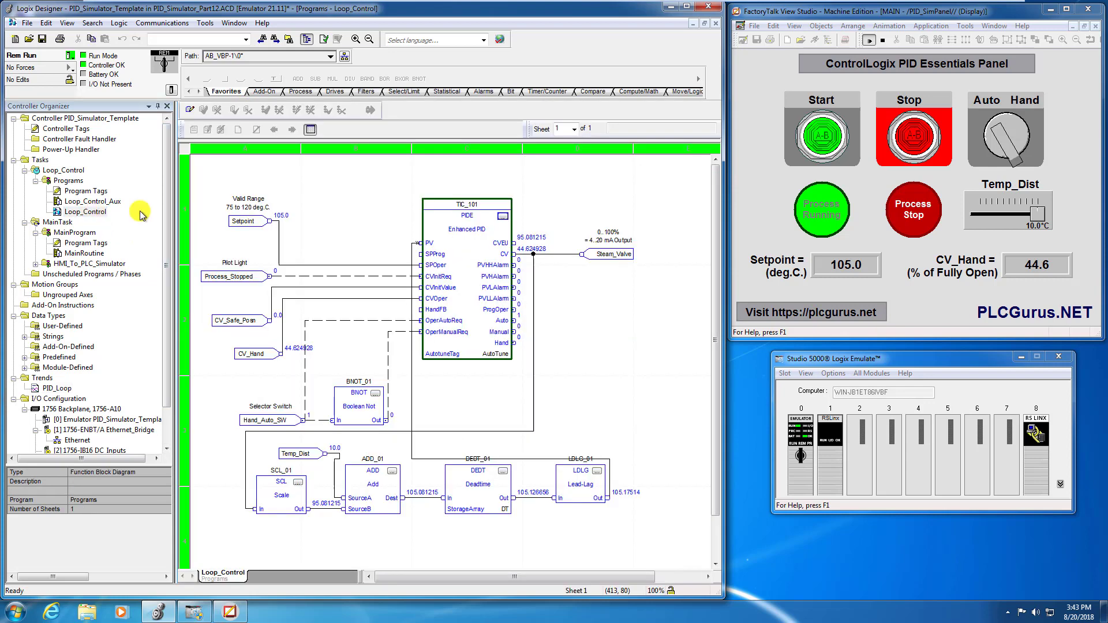